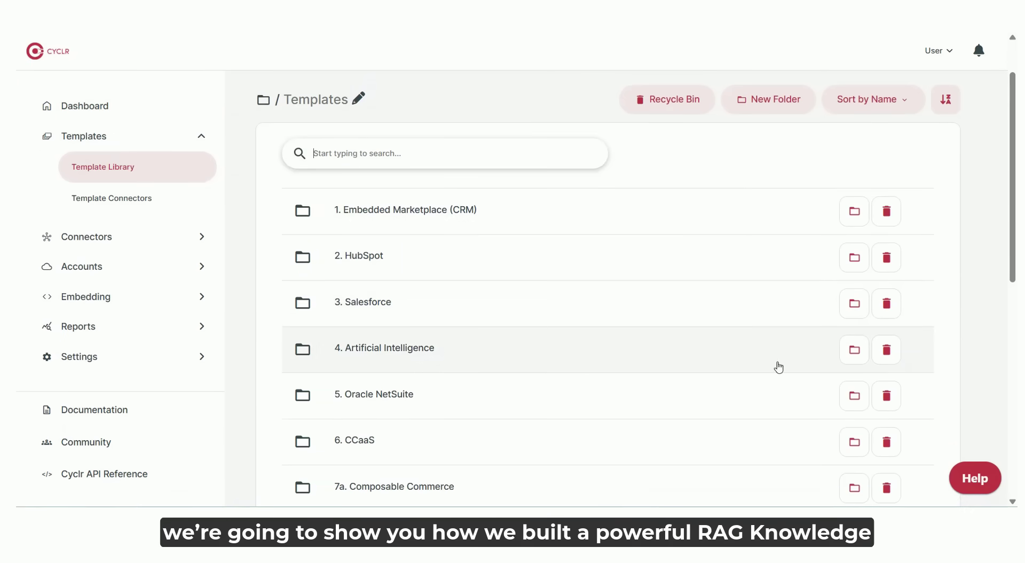
Open the "W455b - Slack Knowledge Agent for Video Recommendation" template from the "4. Artificial Intelligence" template folder for editing
left_click(854, 349)
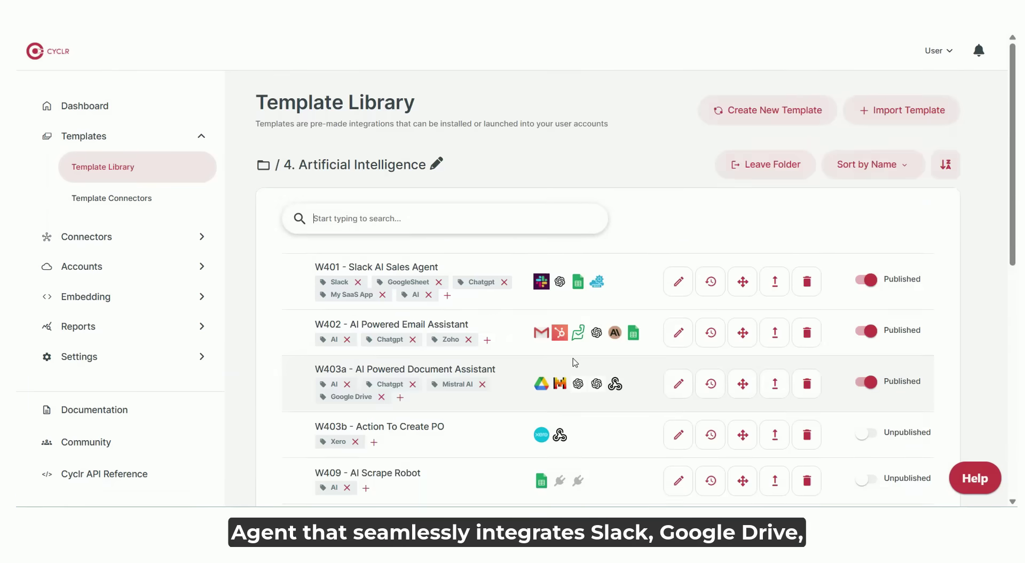
scroll(575, 362, "down", 8)
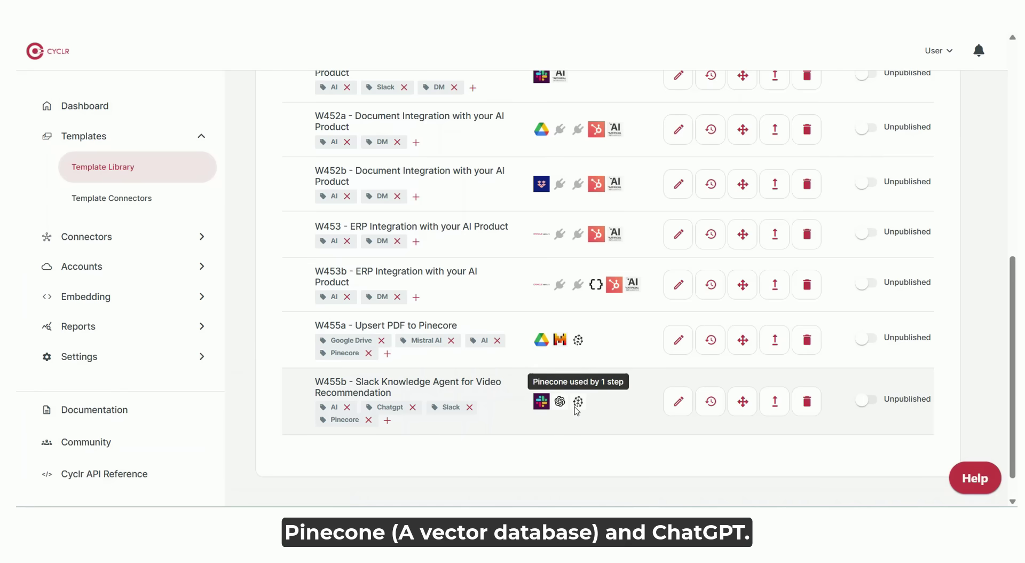
left_click(678, 401)
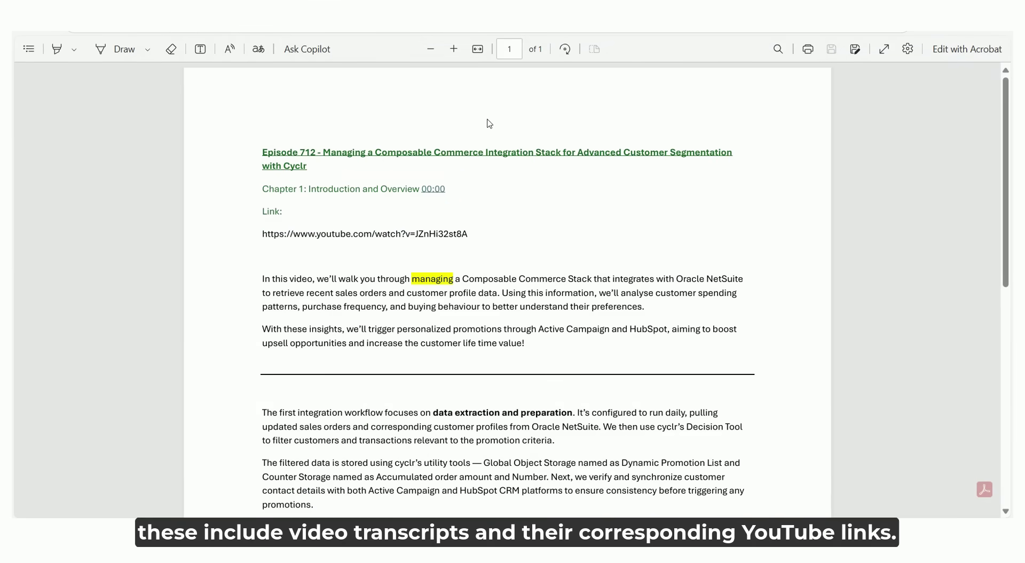
Review the Episode 712 transcript PDF and the PDF files in Google Drive's Video Script folder
scroll(523, 173, "down", 3)
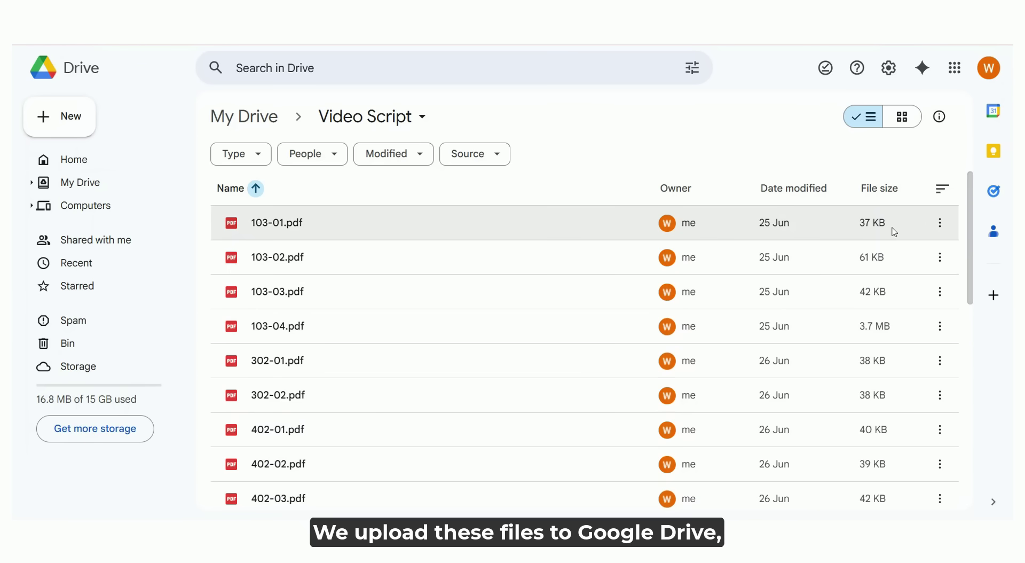
scroll(890, 228, "down", 5)
scroll(825, 287, "down", 5)
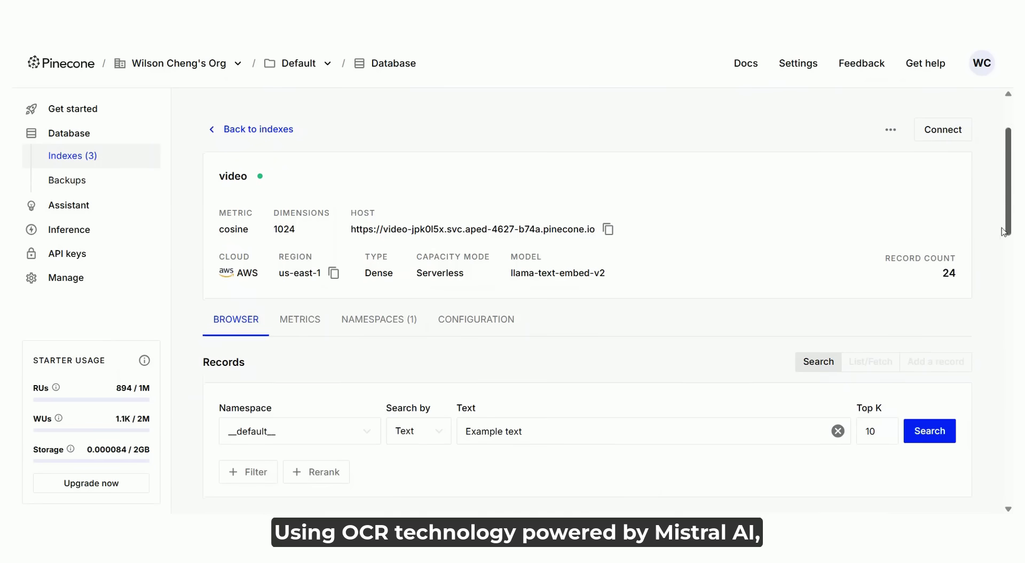
Browse the records of the video index in Pinecone and inspect the full content of record 302-01.pdf
scroll(914, 283, "down", 10)
scroll(901, 300, "down", 10)
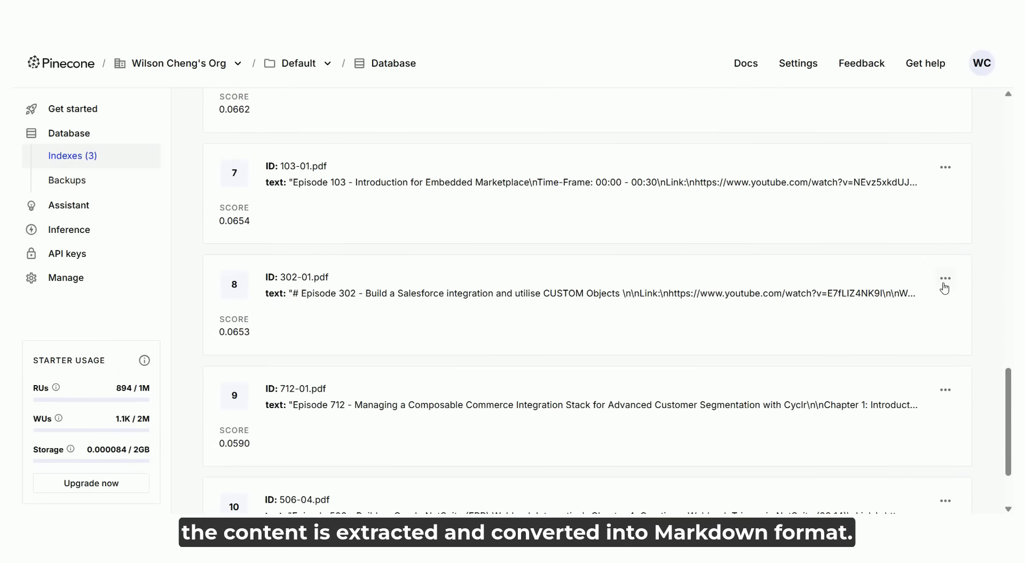
left_click(945, 279)
left_click(930, 306)
scroll(569, 303, "down", 2)
scroll(568, 303, "down", 3)
scroll(573, 305, "up", 5)
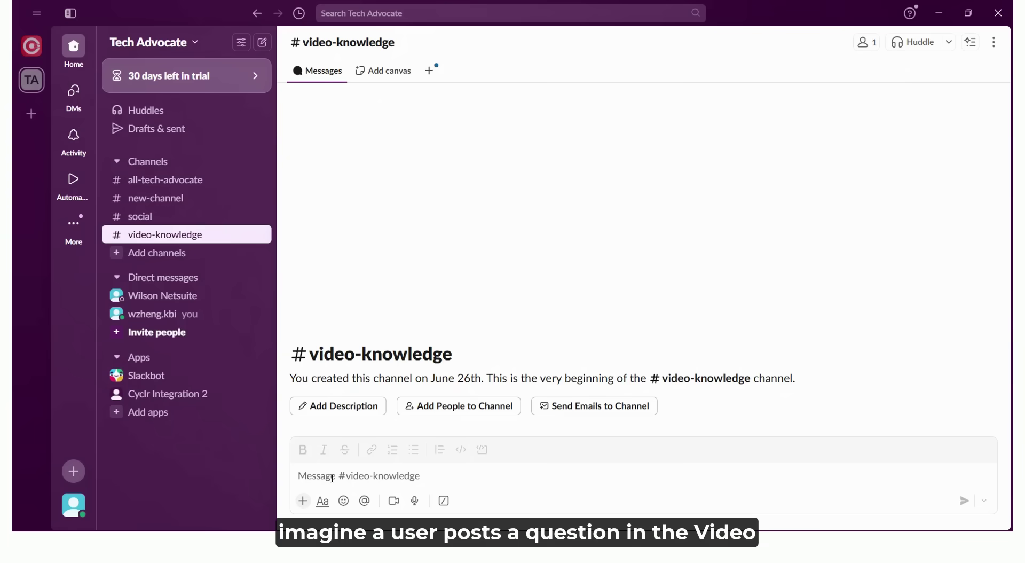
Post "I would like to know how to set up the Oracle NetSuite connector" in Slack's #video-knowledge channel and review the reply
left_click(332, 478)
type("I would like to know how to set up the Oracle NetSuite connector")
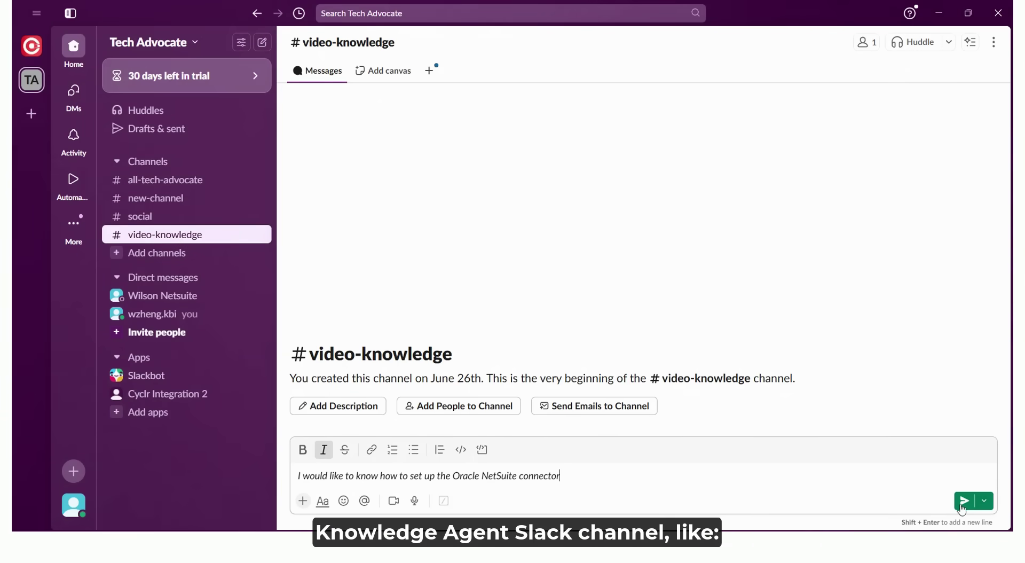
left_click(965, 502)
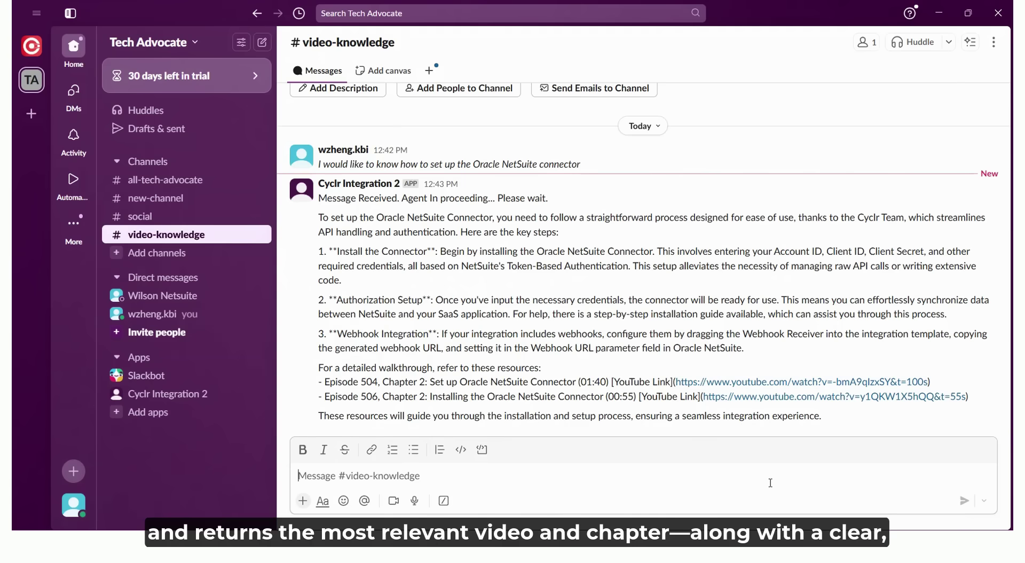
scroll(632, 311, "up", 4)
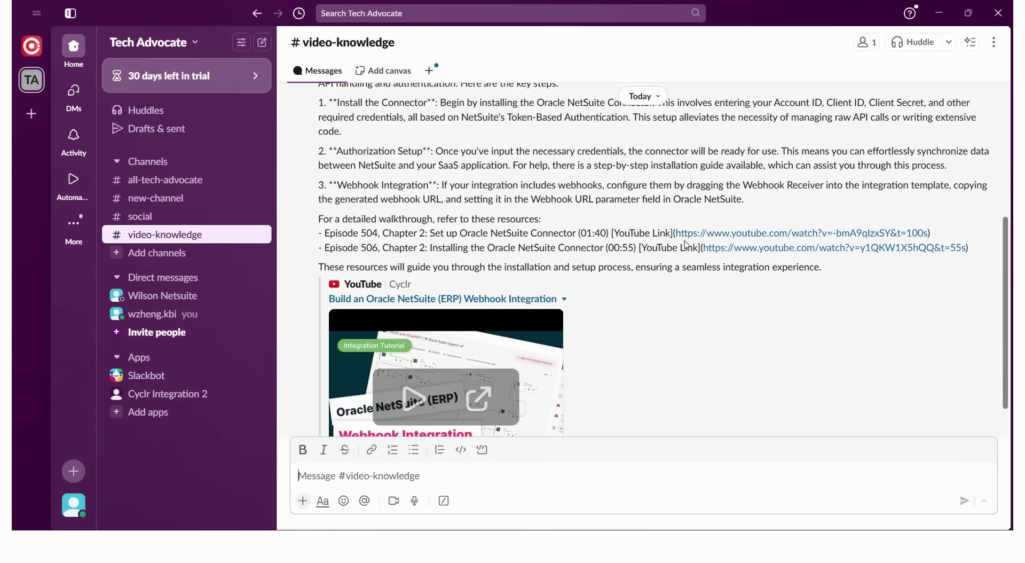
Post "Can you give me an example of the Unity Connector – Switch?" in the #video-knowledge channel and review the reply
type("Can you give me an example of the Unity Connector – Switch?\"")
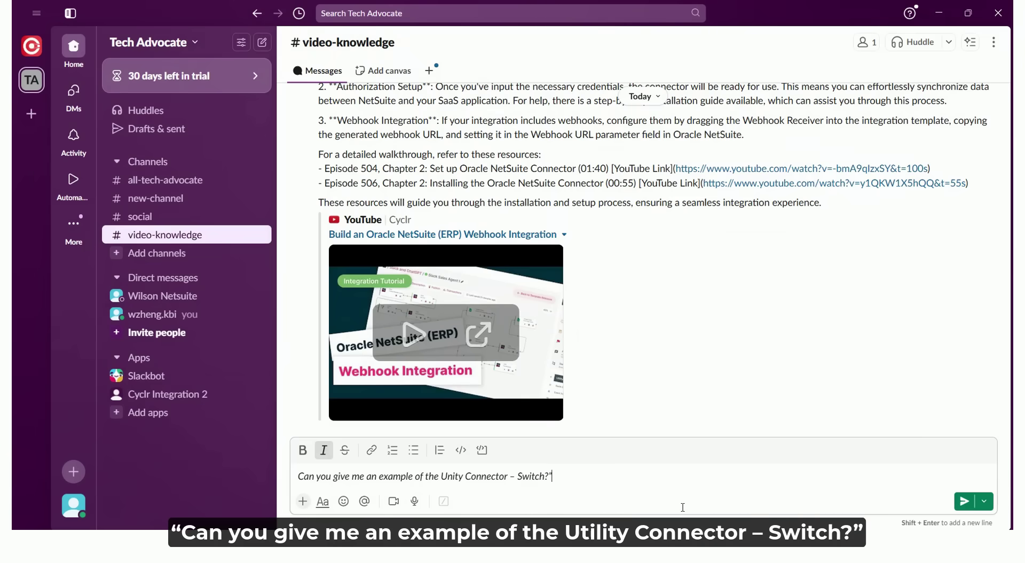
left_click(964, 501)
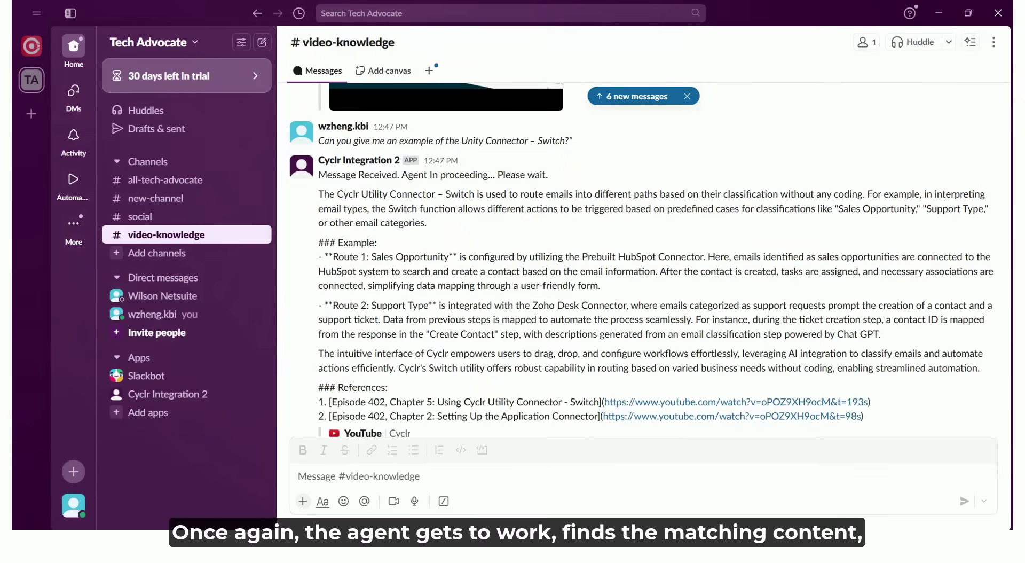
scroll(900, 398, "up", 6)
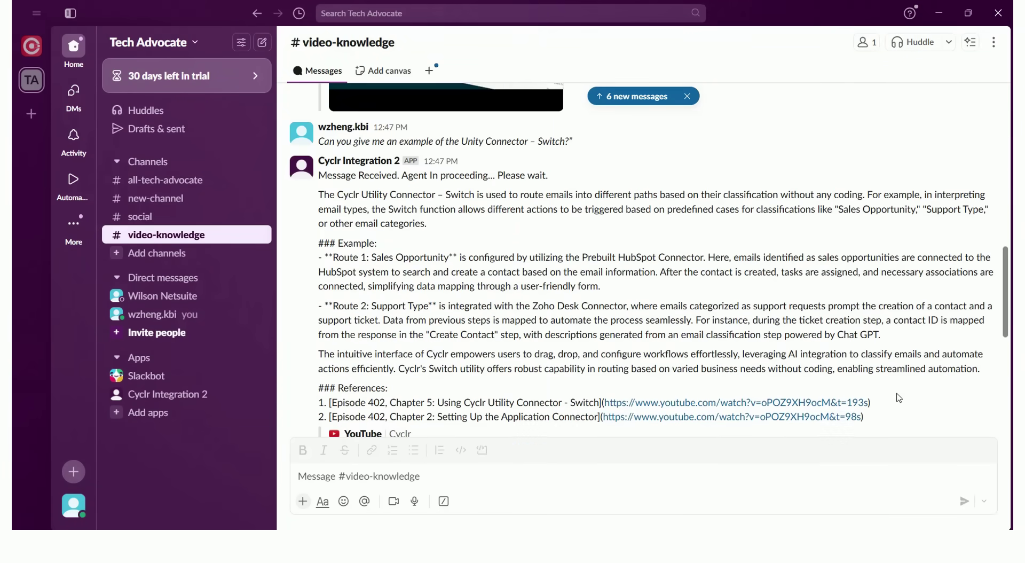
scroll(899, 398, "down", 2)
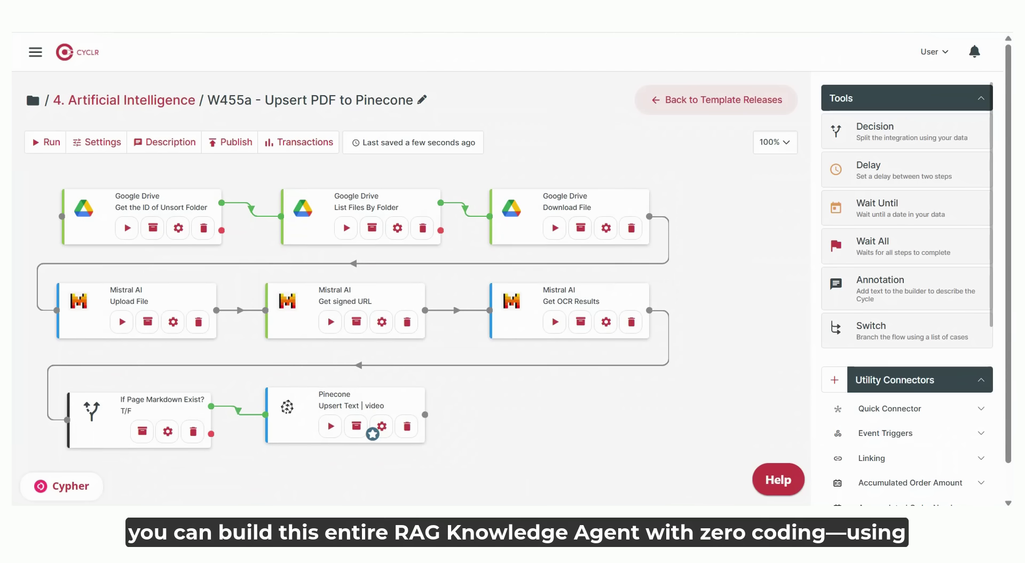
Switch to the W455b Slack Knowledge Agent workflow in Cyclr and look over its steps, including the ChatGPT step
left_click(278, 21)
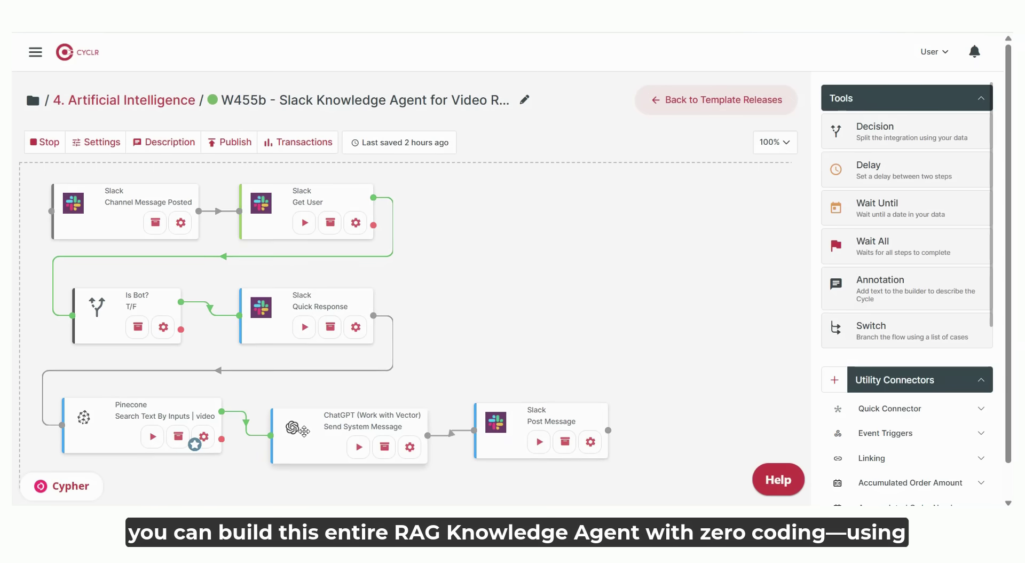
left_click_drag(306, 421, 308, 427)
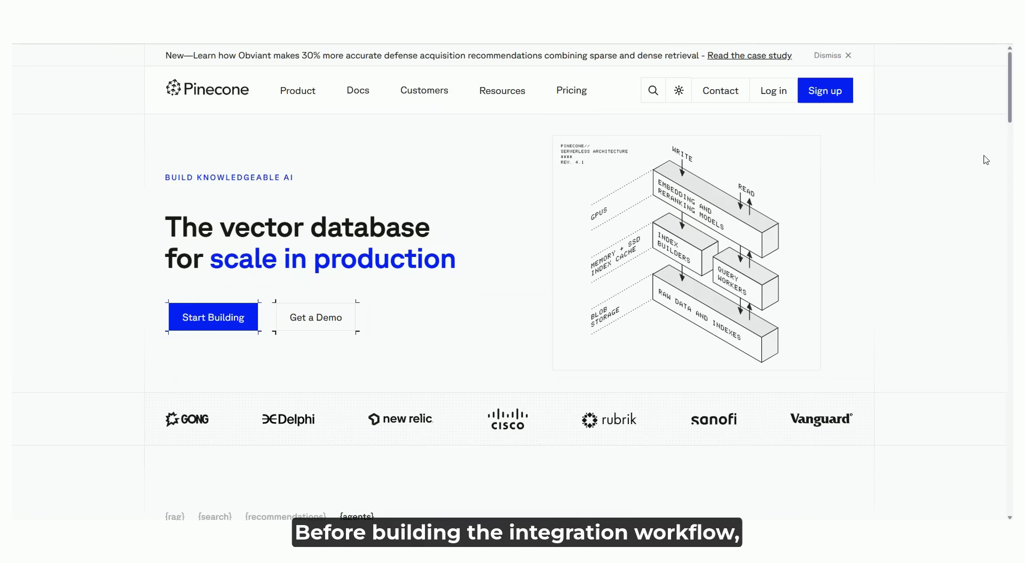
Switch to Pinecone and create a new API key named cyclr2
scroll(976, 226, "down", 3)
scroll(976, 225, "down", 10)
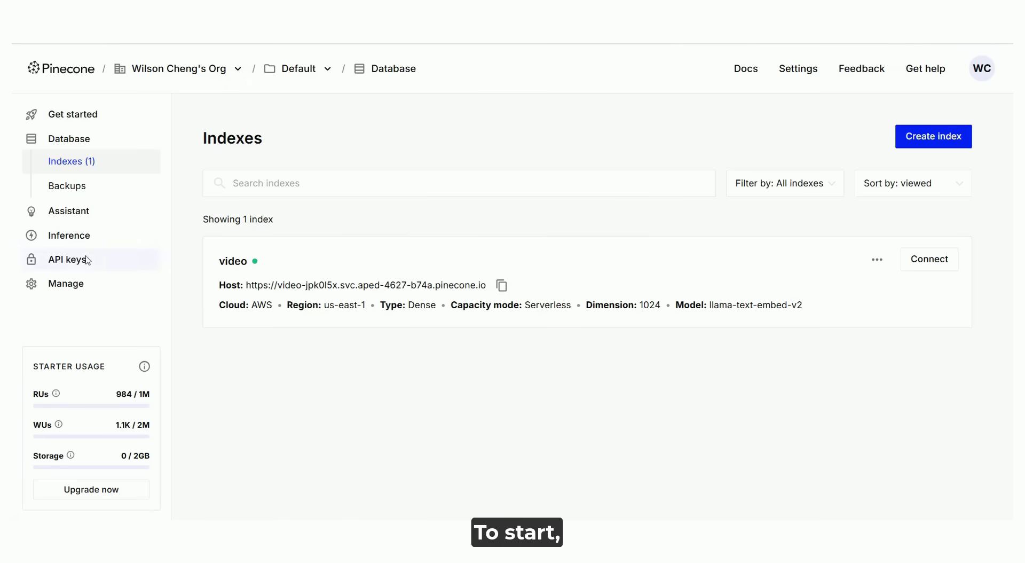
left_click(88, 260)
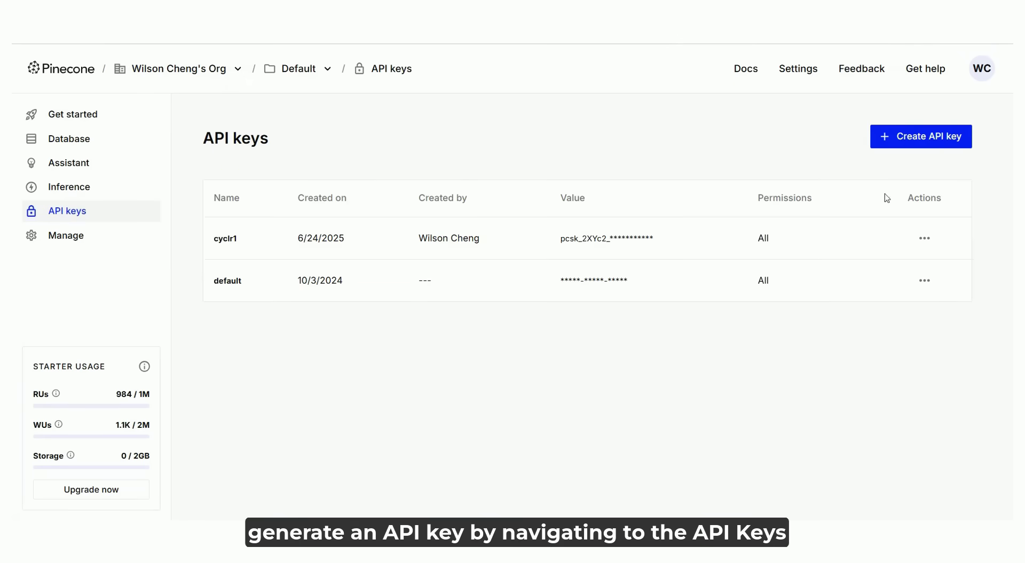
left_click(934, 138)
type("cyclr2")
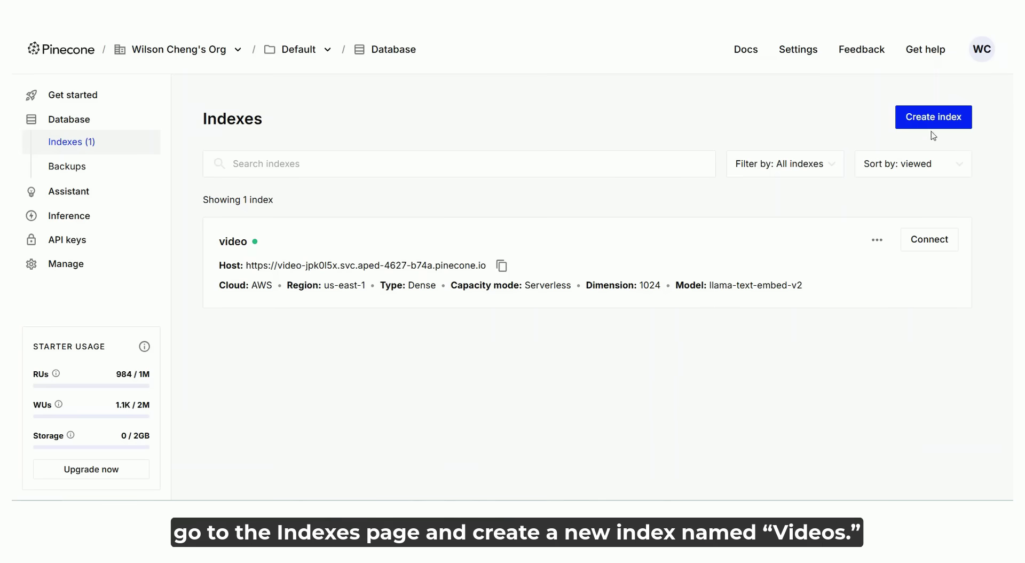
Create a Pinecone index named videos using the llama-text-embed-v2 model and the default serverless, AWS and Virginia us-east-1 settings
left_click(929, 124)
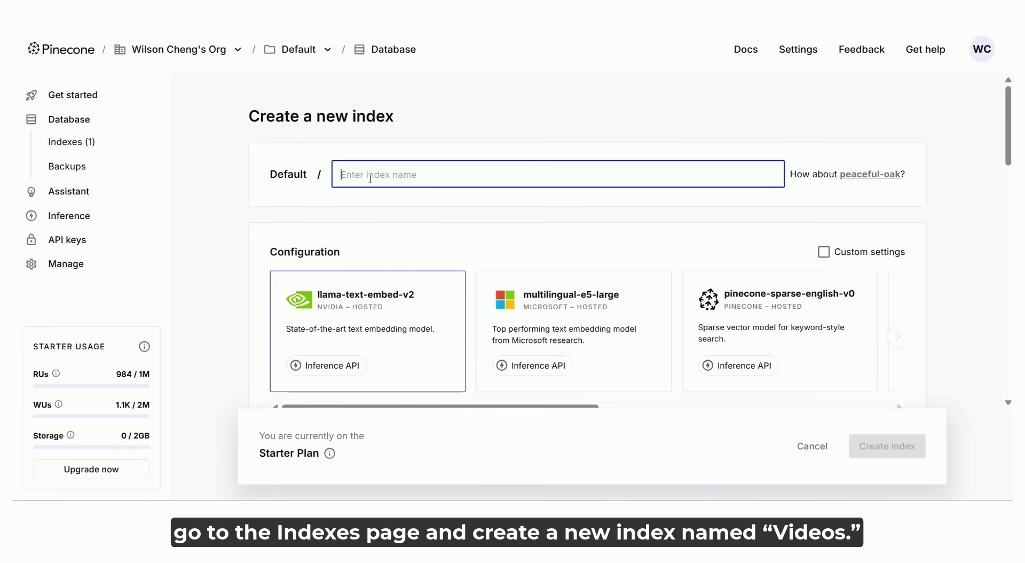
type("videos")
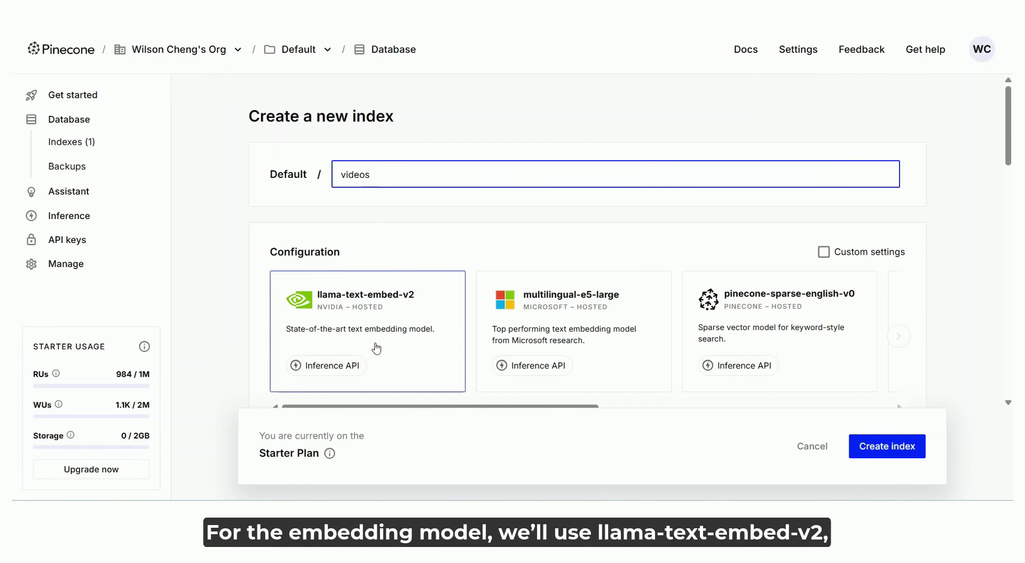
scroll(377, 349, "down", 5)
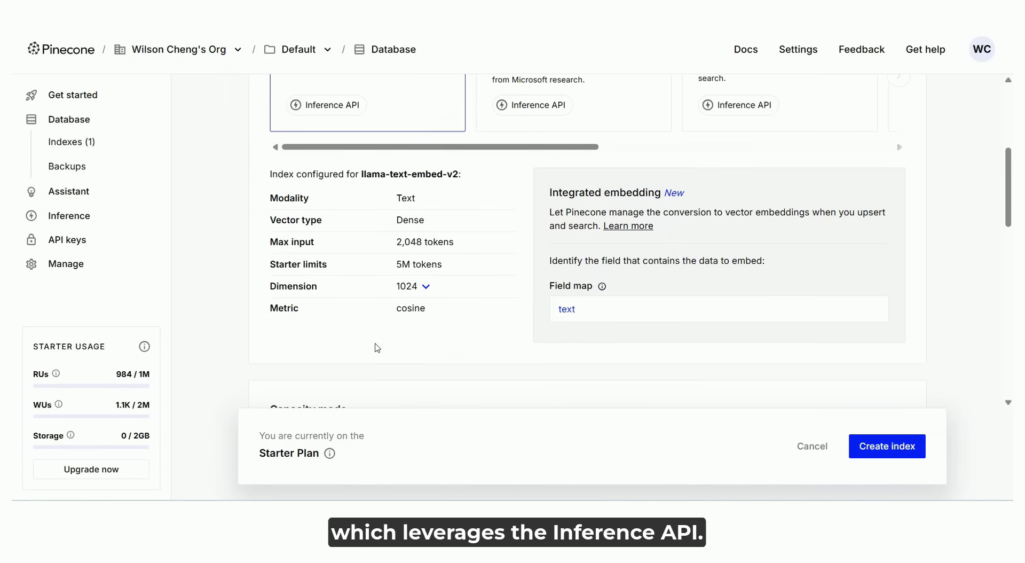
scroll(377, 348, "down", 10)
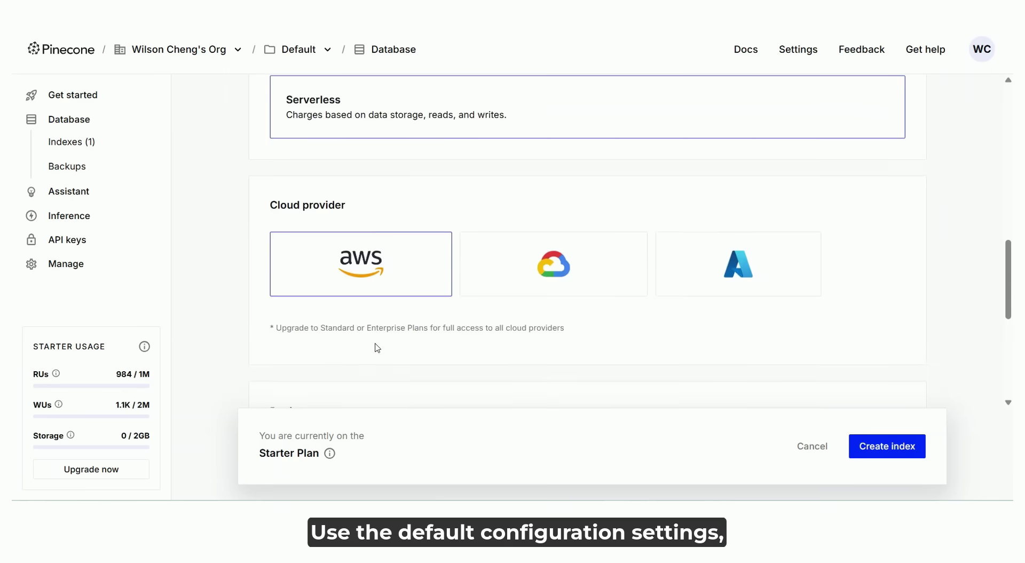
scroll(378, 348, "down", 2)
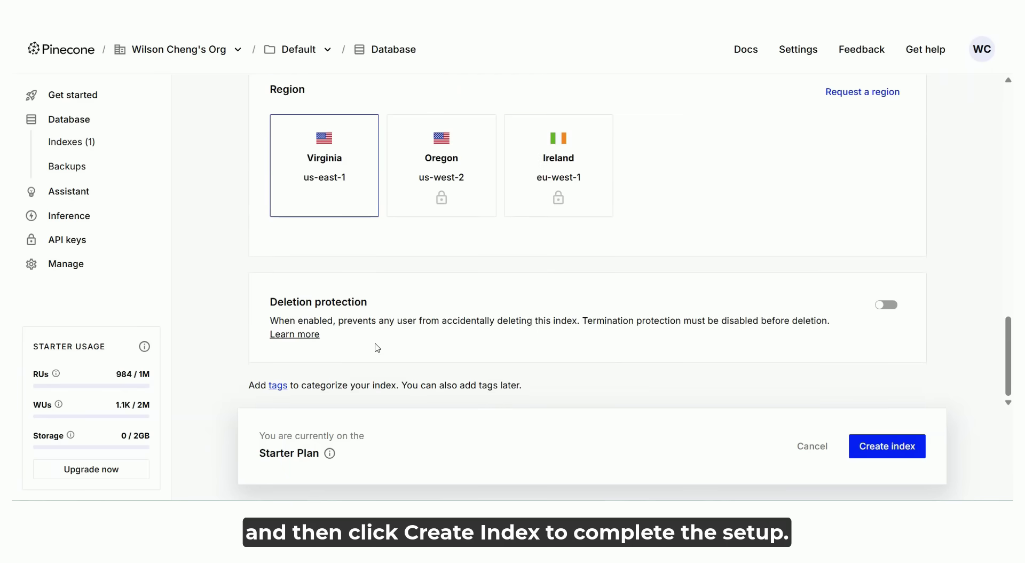
left_click(904, 452)
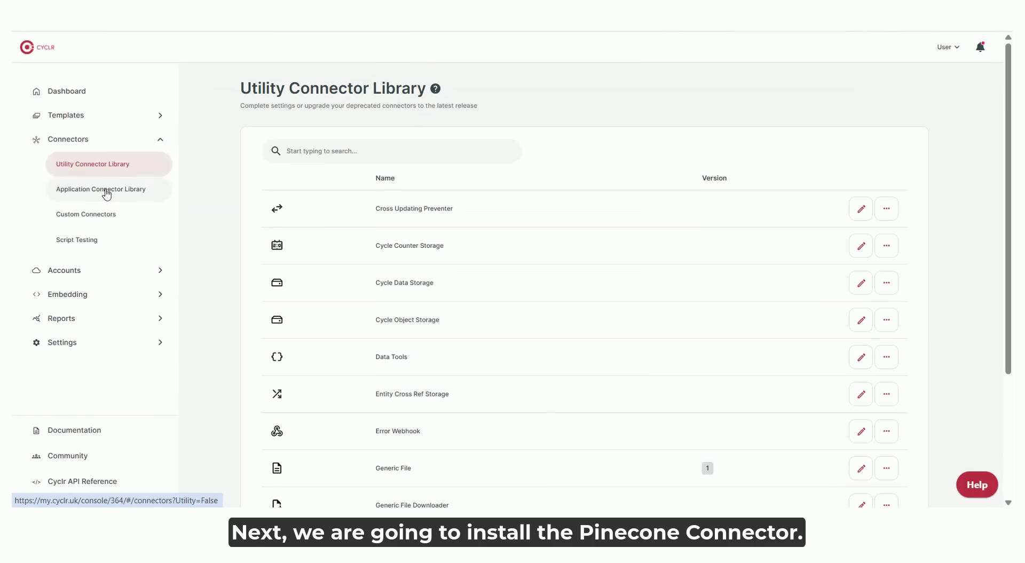
Search Cyclr's Application Connector Library for Pinecone and review the connector's available methods
left_click(103, 190)
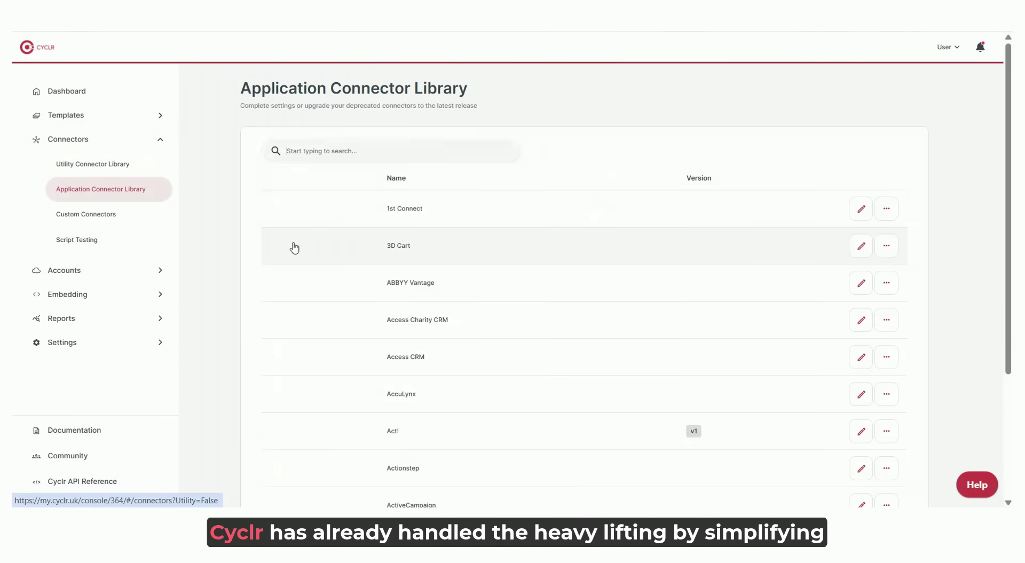
left_click(319, 151)
type("Pinecone")
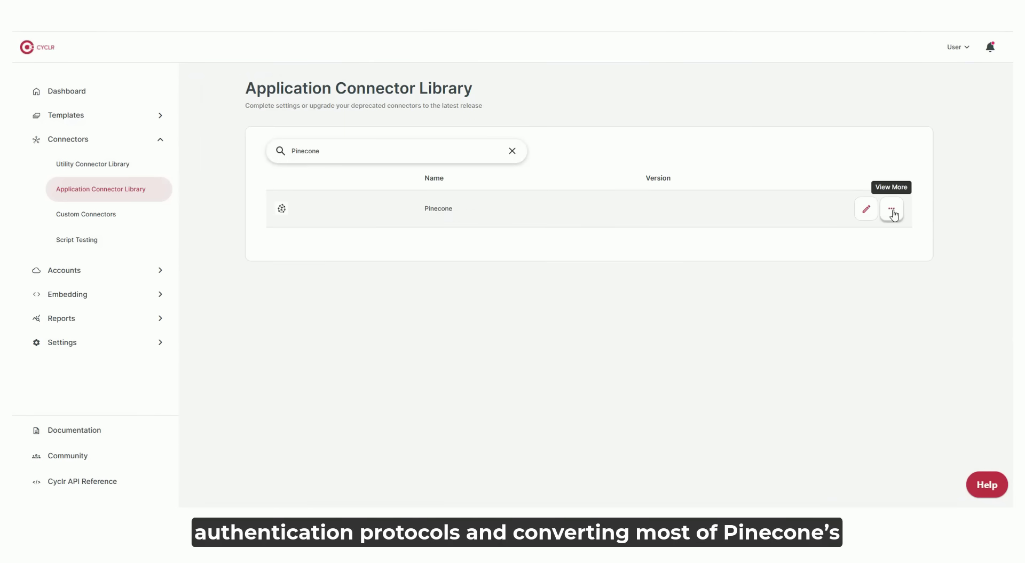
left_click(893, 212)
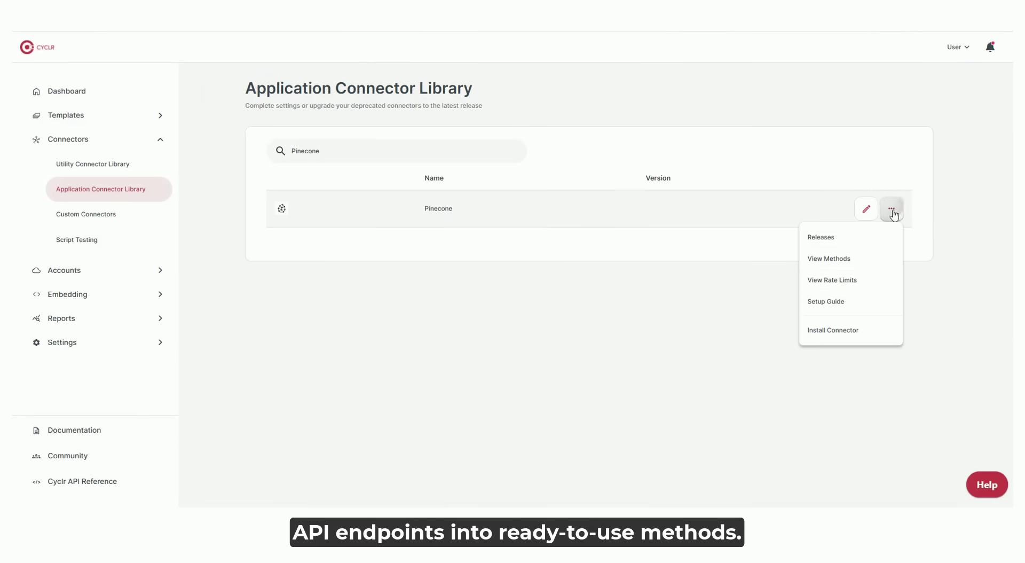
left_click(832, 262)
scroll(639, 291, "down", 3)
scroll(638, 291, "up", 3)
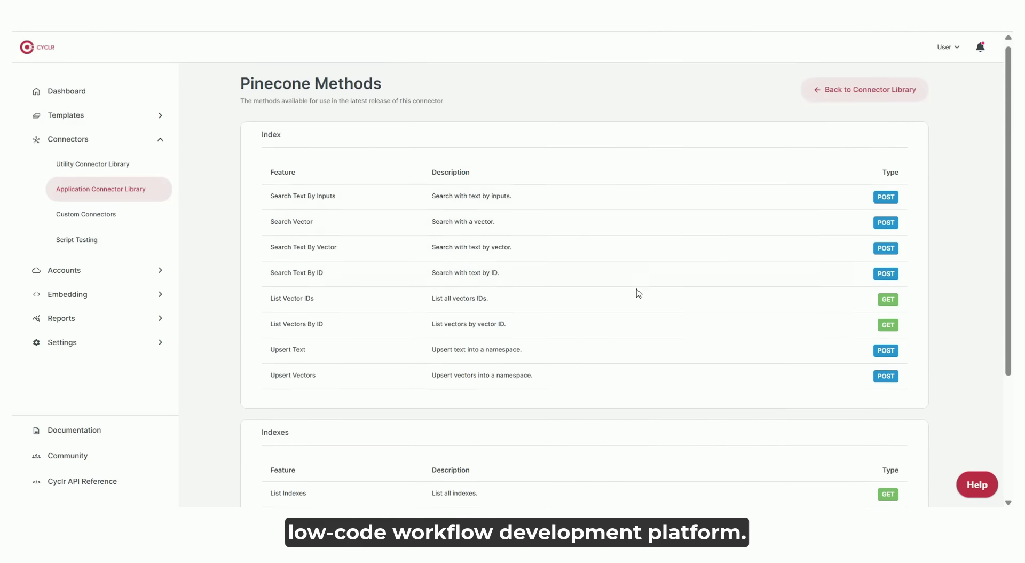
Install the Pinecone connector with its default name, enter the generated API key, and consult the connector's setup guide
left_click(849, 103)
left_click(897, 217)
left_click(860, 337)
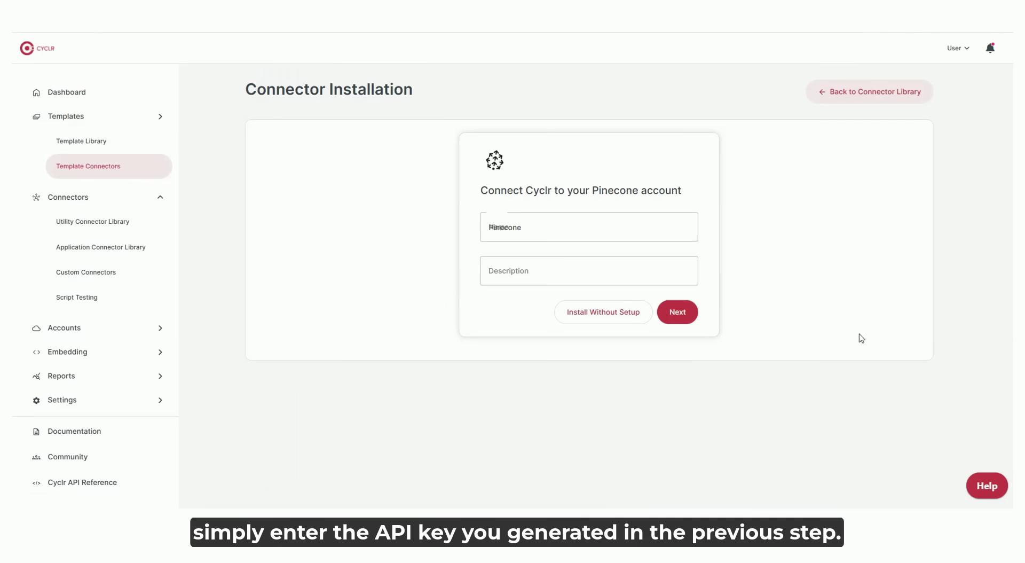
left_click(676, 302)
left_click(521, 229)
left_click(619, 265)
left_click(677, 268)
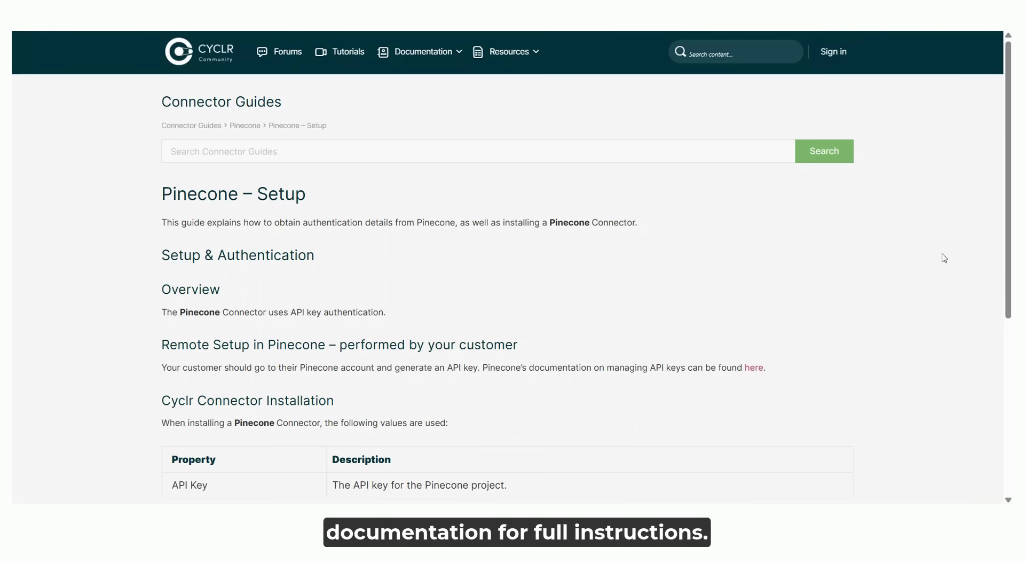
scroll(944, 258, "down", 1)
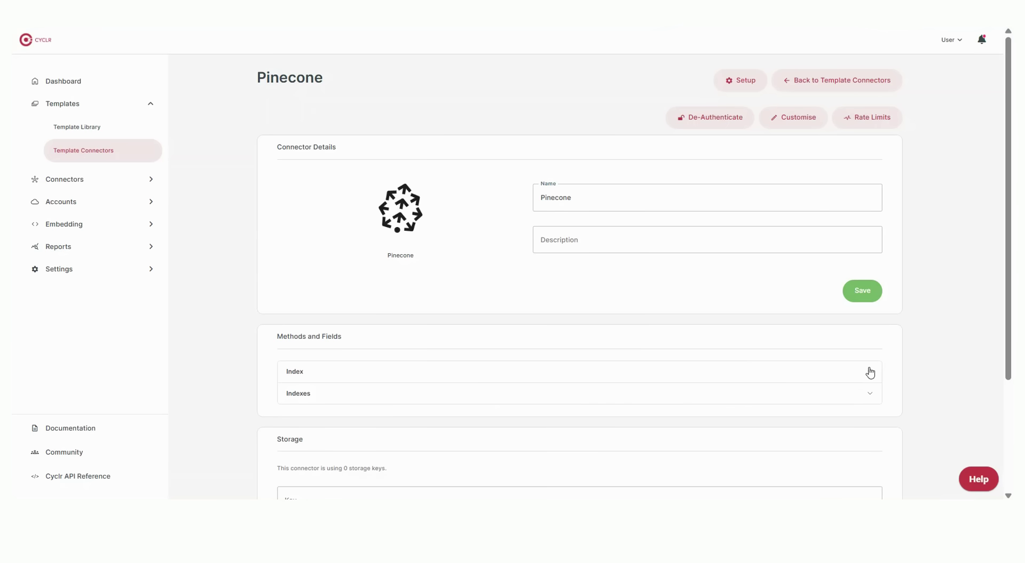
Copy the Pinecone connector's Index category for the custom object video and expand the new category to check its methods
left_click(869, 370)
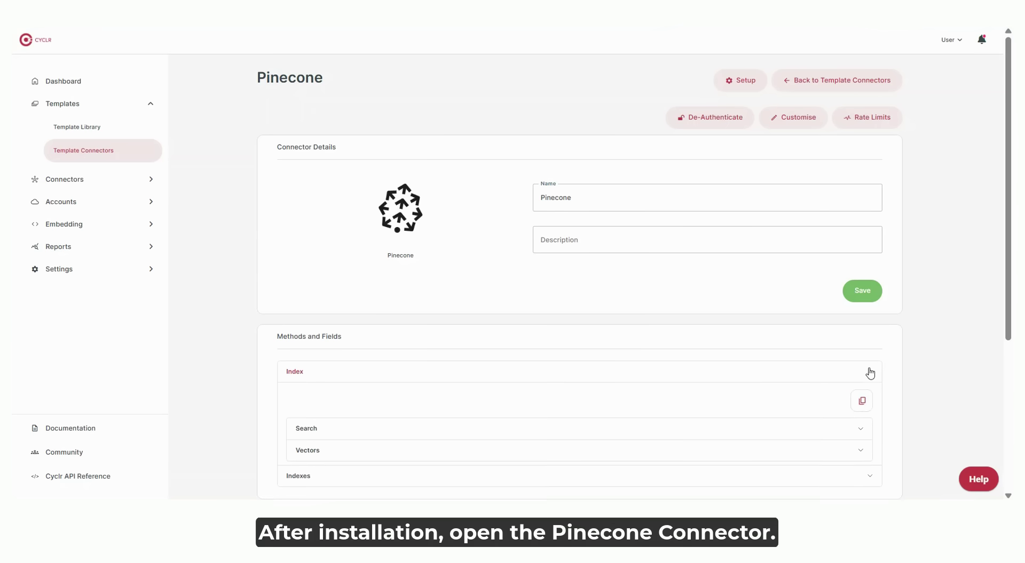
left_click(864, 405)
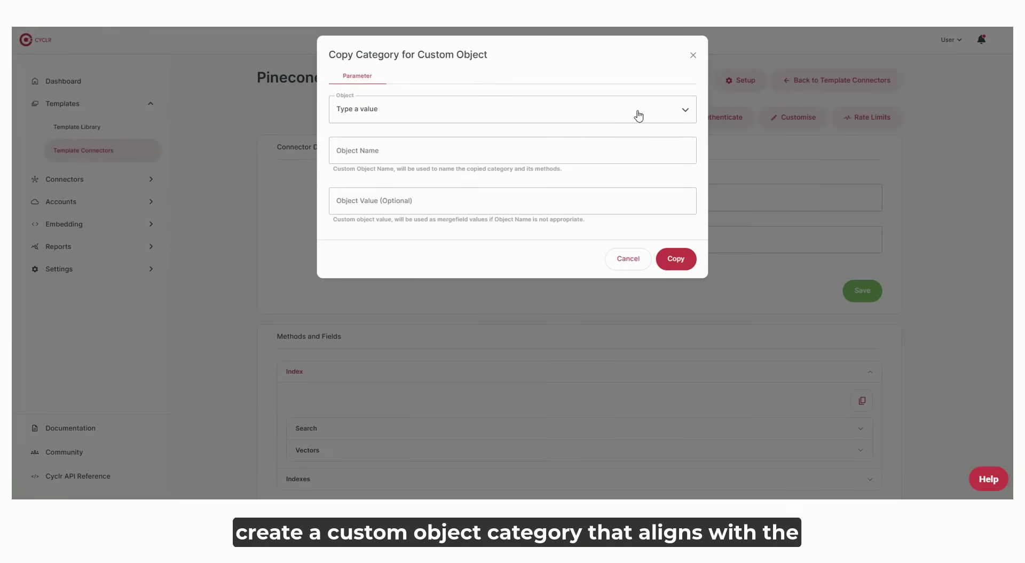
left_click(624, 116)
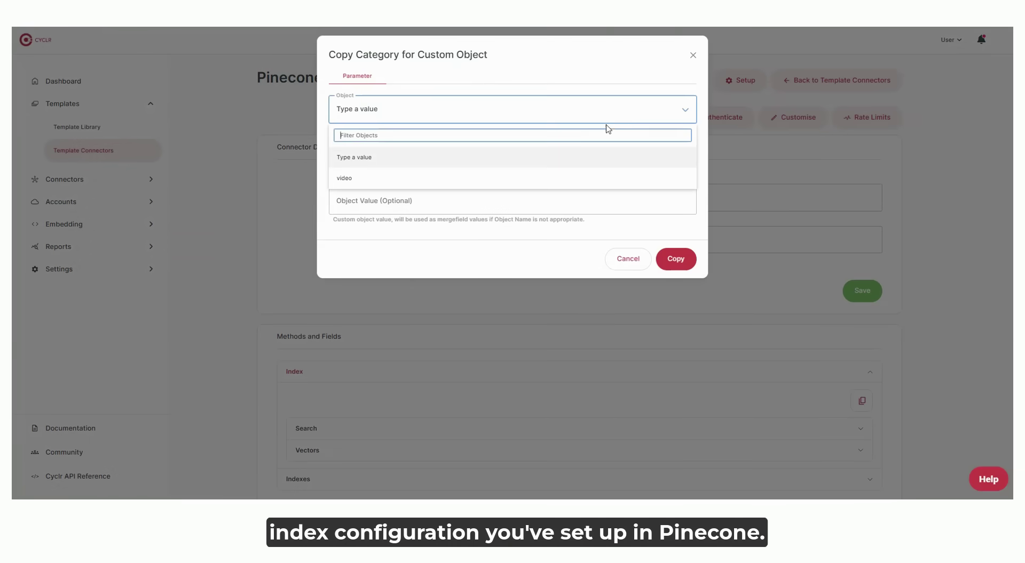
left_click(563, 177)
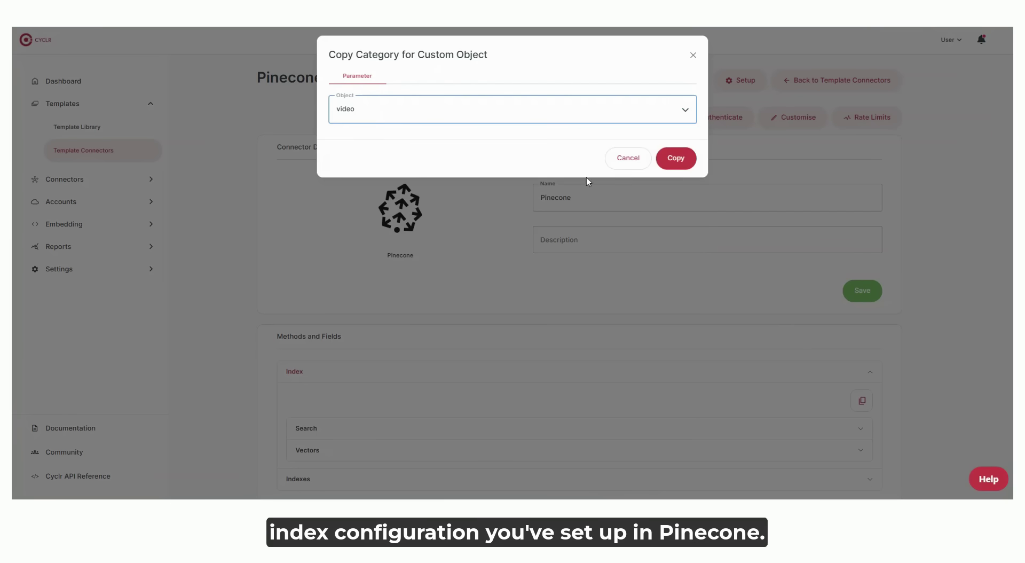
left_click(676, 158)
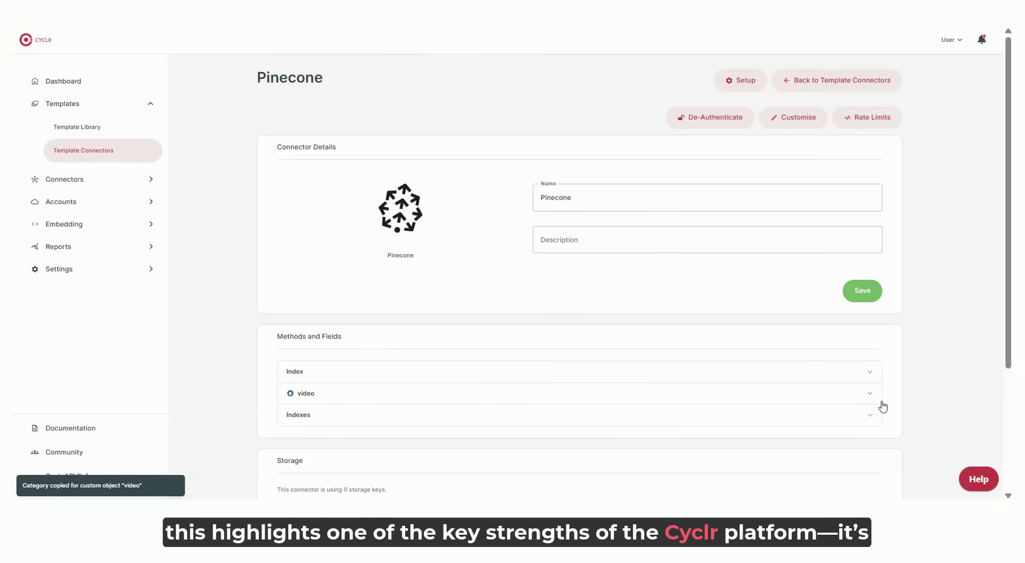
left_click(870, 399)
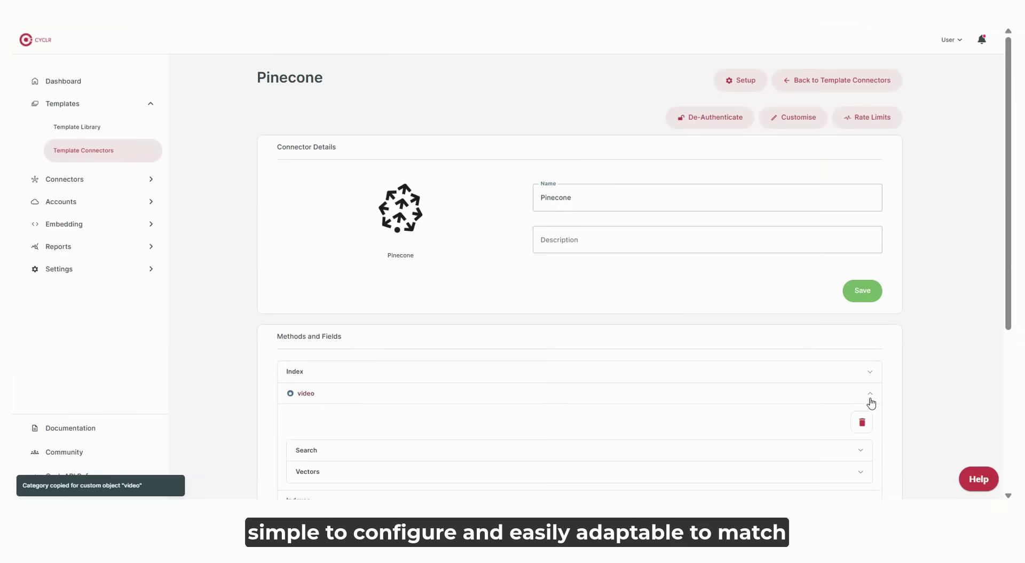
scroll(871, 404, "down", 1)
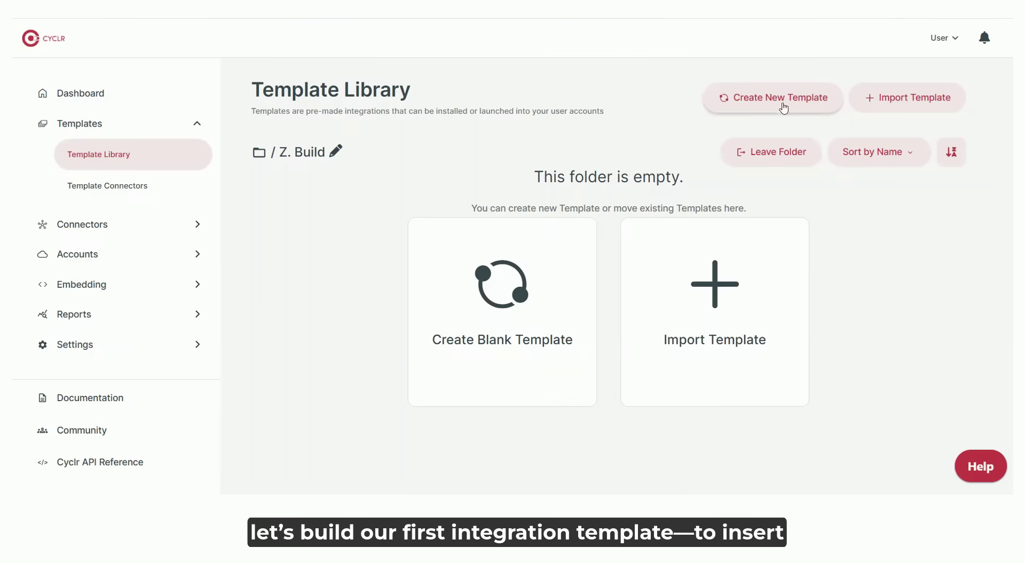
Create a new template named "W455a - Upsert PDF to Pinecone" in the Z. Build folder
left_click(783, 101)
type("W455a - Upsert PDF to Pinecone")
left_click(635, 315)
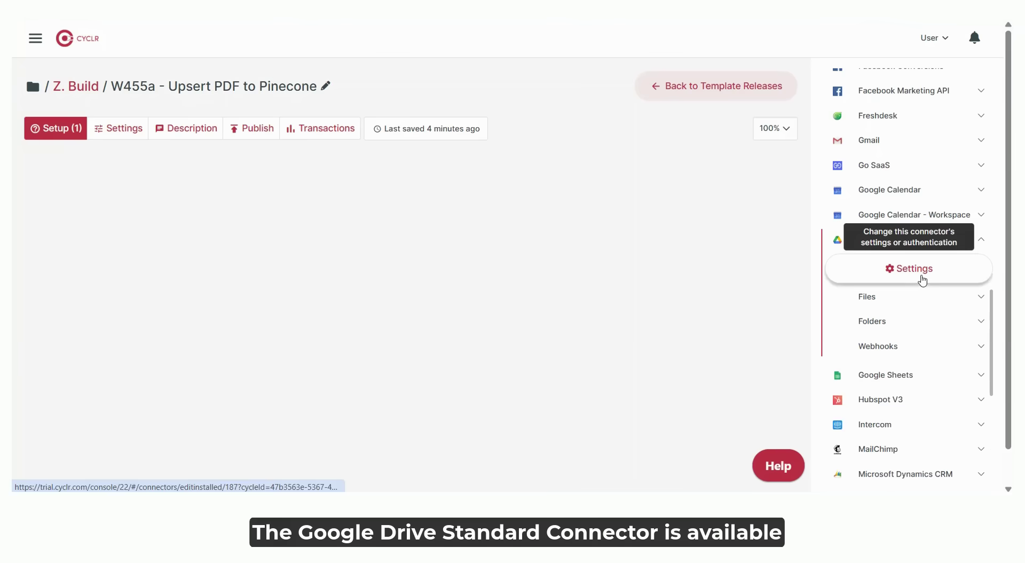
Open the Google Drive connector's settings and review its available methods and fields
left_click(922, 279)
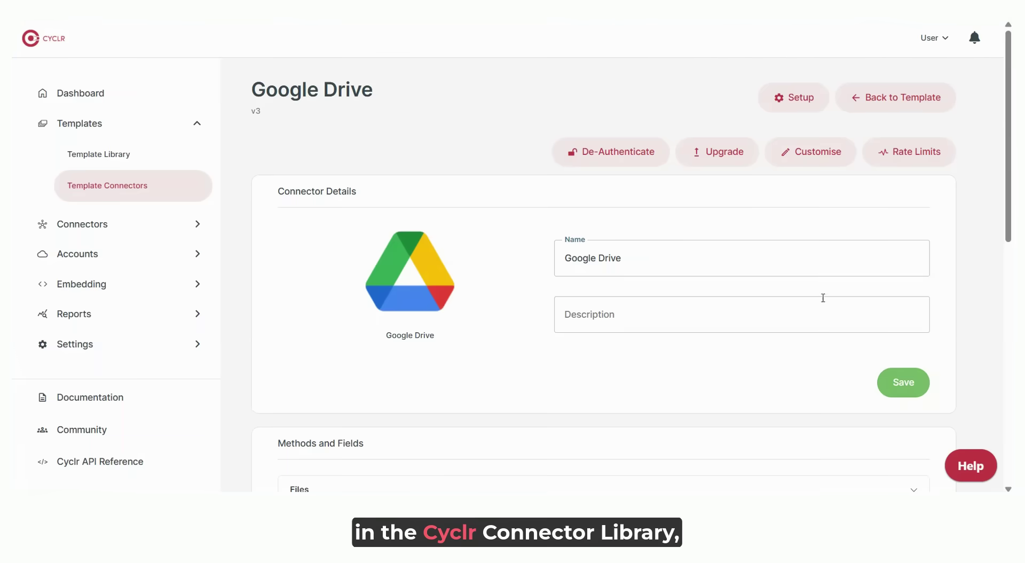
scroll(749, 306, "down", 4)
left_click(718, 305)
scroll(705, 309, "down", 1)
scroll(688, 299, "down", 1)
left_click(652, 216)
scroll(629, 283, "down", 3)
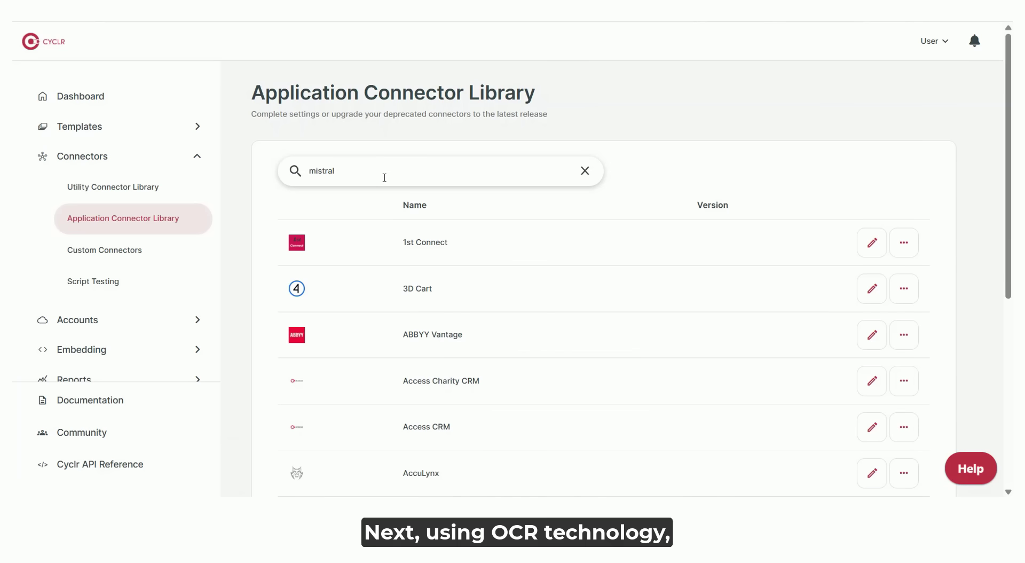
Search the Application Connector Library for mistral and review the Mistral AI connector's available methods
key("Return")
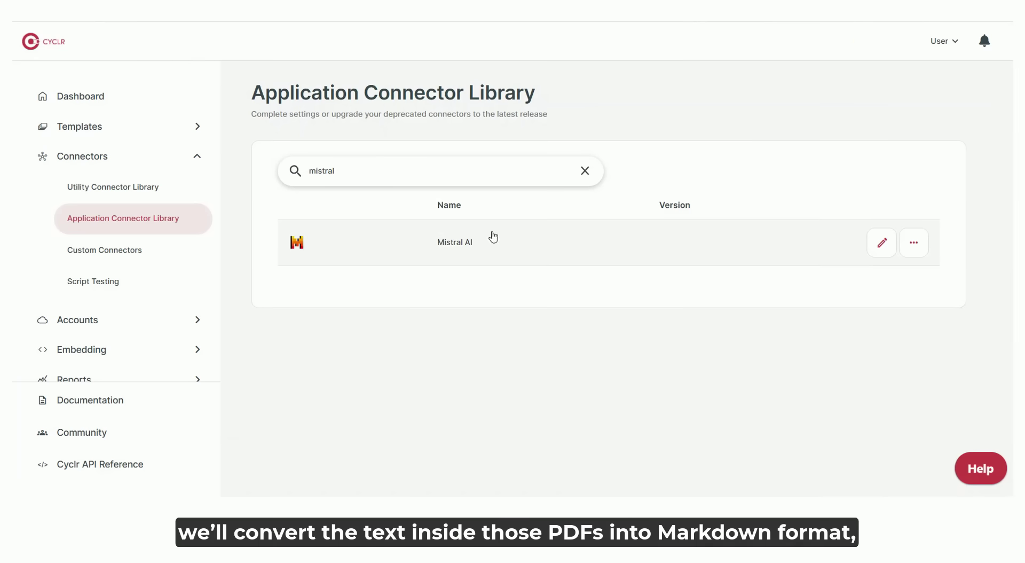
left_click(917, 251)
left_click(909, 302)
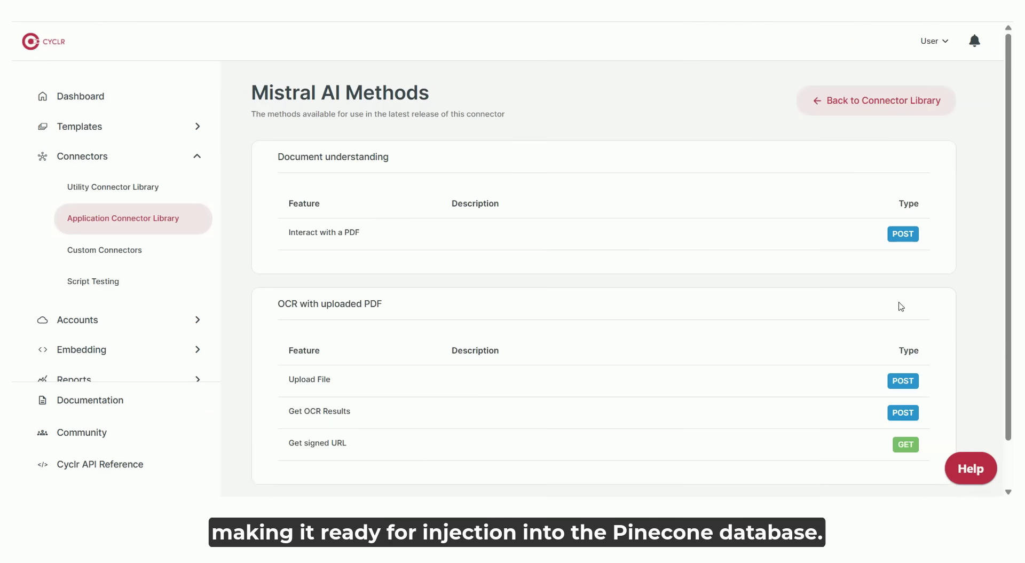
scroll(873, 308, "down", 1)
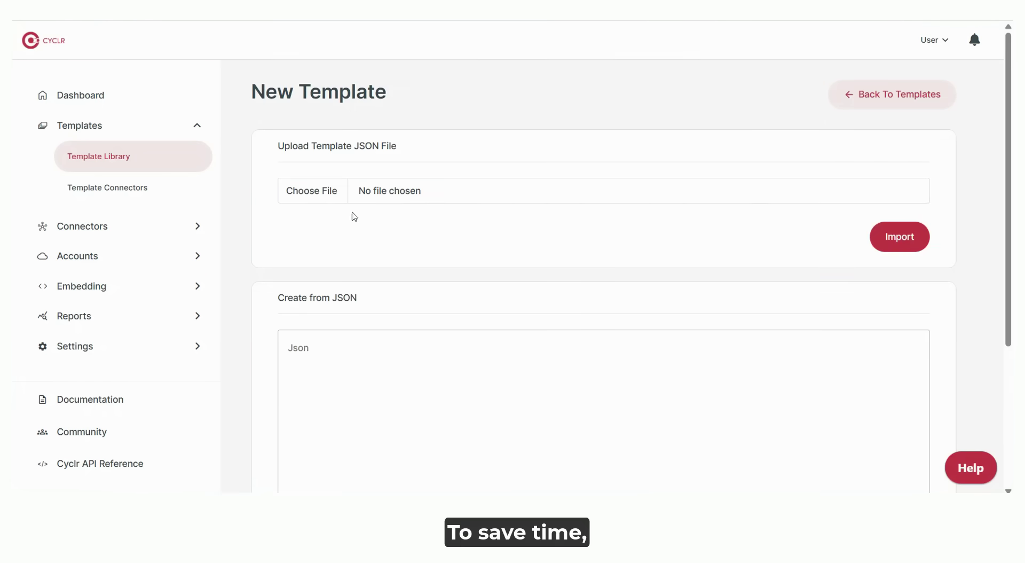
Import the template file "W455a - Upsert PDF to Pinecone_1751287694.json" and add a Decision step below Mistral AI Upload File
left_click(323, 200)
double_click(277, 80)
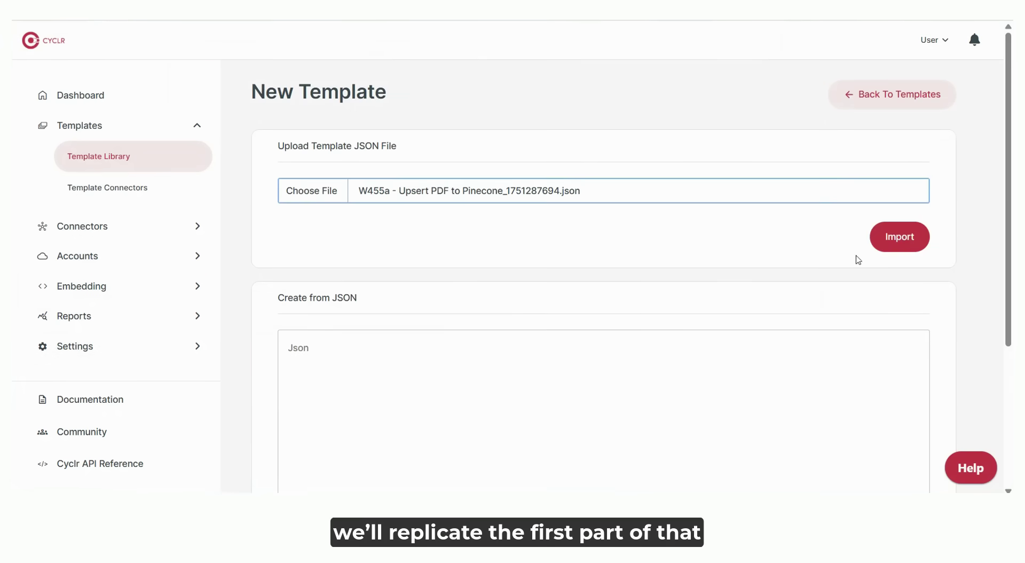
left_click(898, 240)
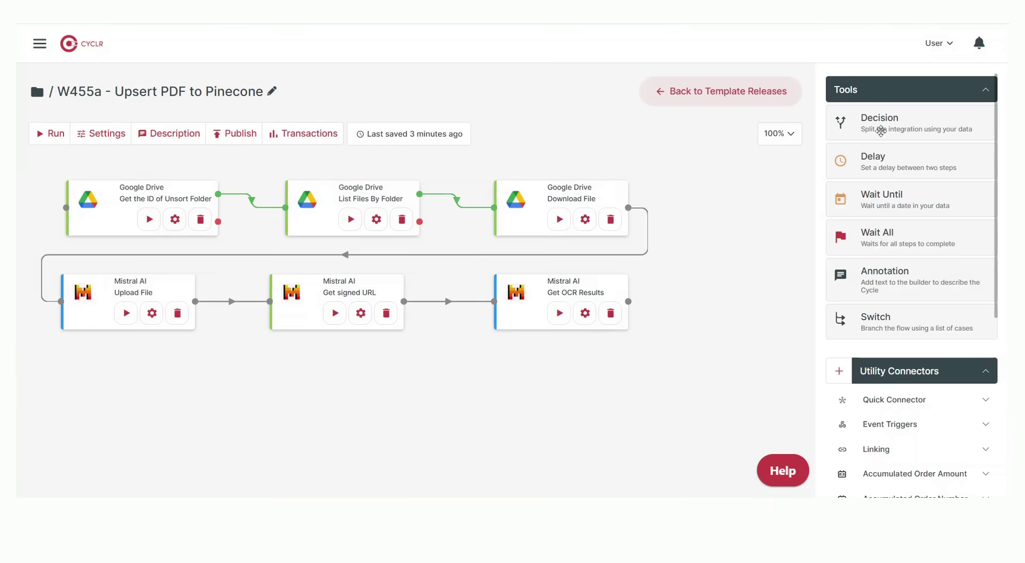
left_click_drag(881, 130, 144, 380)
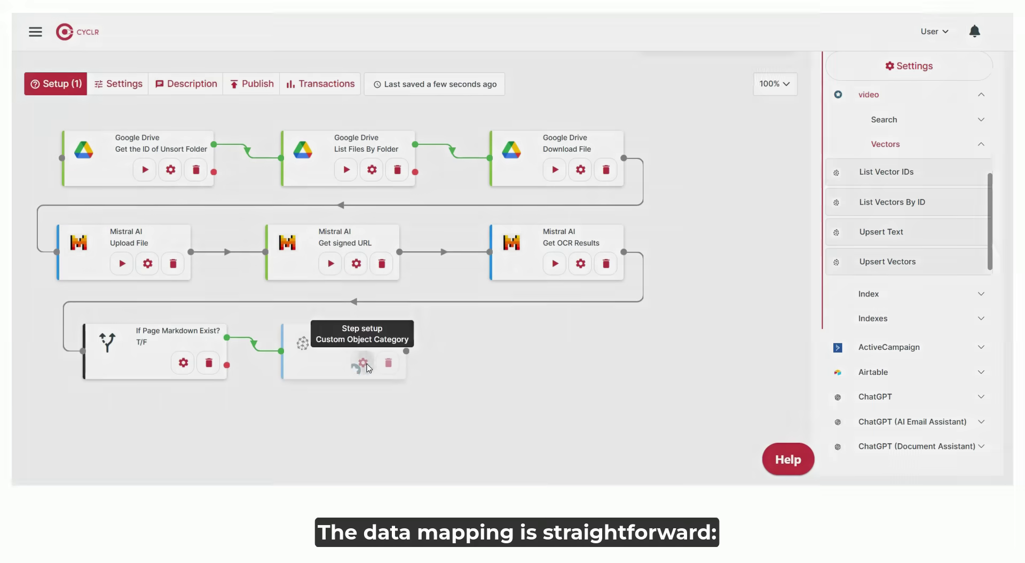
In Pinecone's Upsert Text step, set the Namespace source to Type a Value and map Record ID to the file name from List Files By Folder
left_click(363, 363)
left_click(435, 297)
left_click(412, 351)
scroll(417, 347, "down", 2)
left_click(417, 342)
scroll(368, 427, "down", 4)
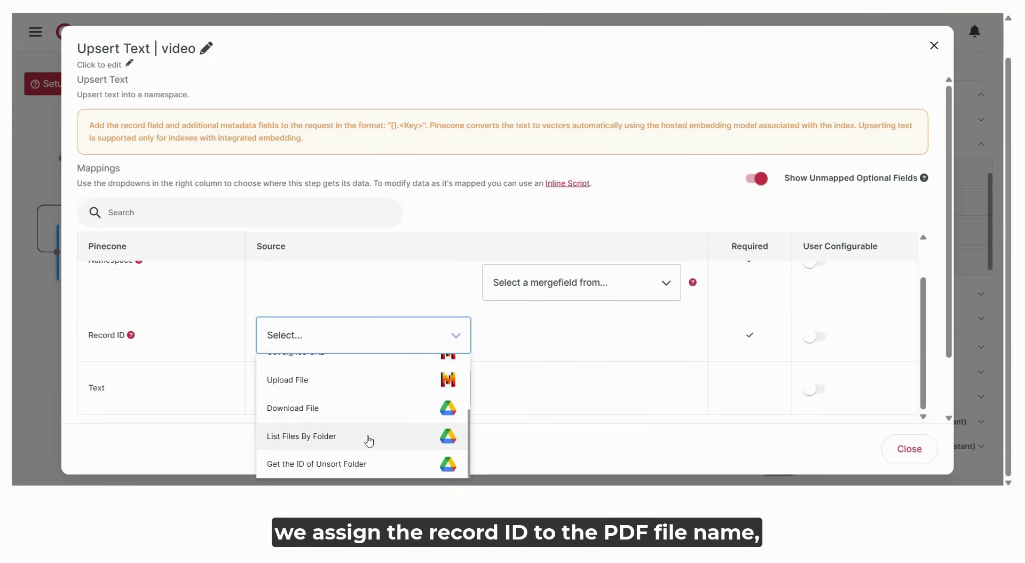
left_click(368, 438)
left_click(554, 344)
left_click(531, 426)
Map the Upsert Text step's Text field to Page Markdown from Get OCR Results and close the step setup
left_click(407, 389)
left_click(399, 342)
left_click(562, 392)
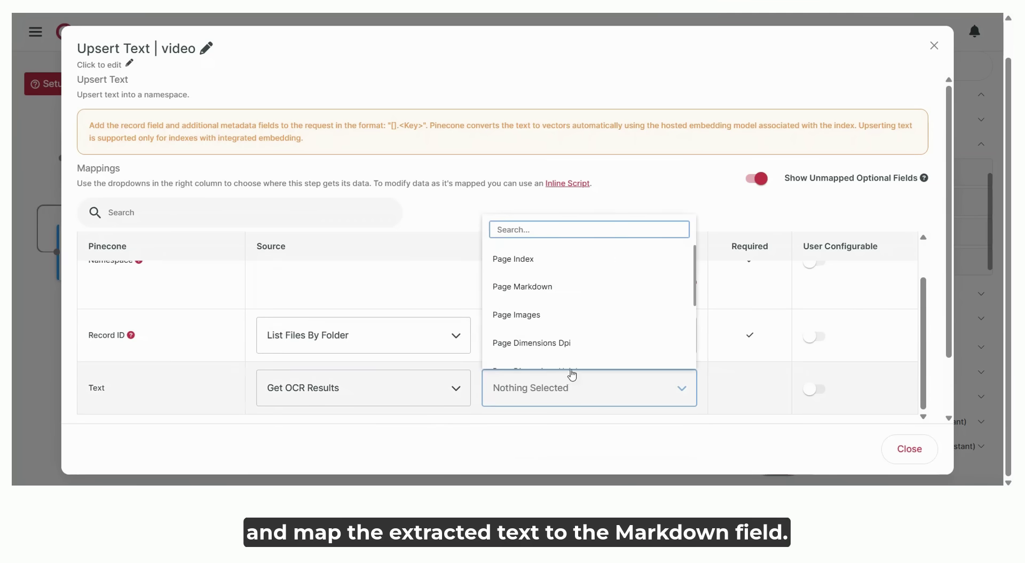
left_click(572, 296)
left_click(912, 451)
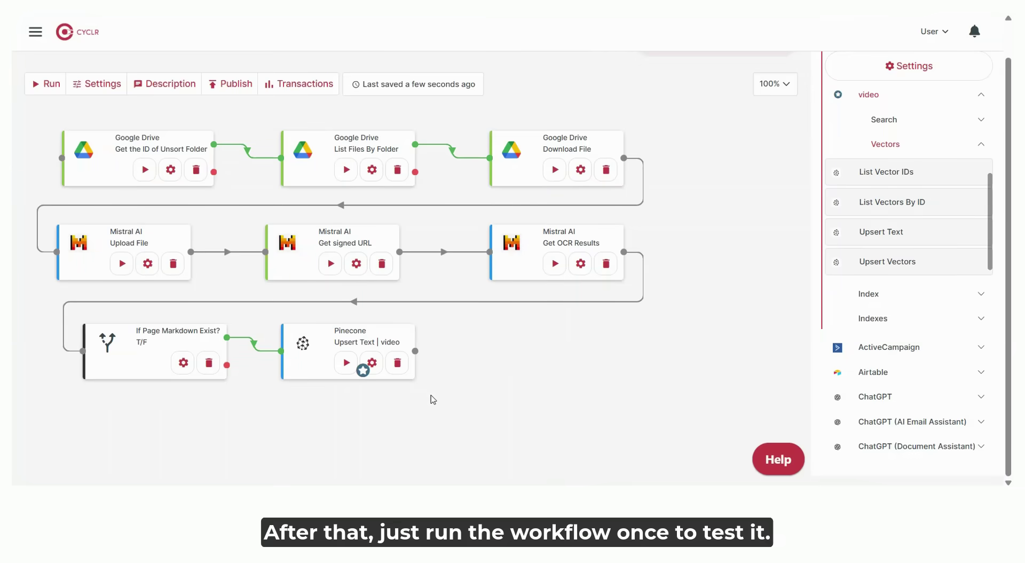
Run the Upsert PDF to Pinecone workflow once to test it
left_click(52, 85)
left_click(487, 218)
left_click(488, 143)
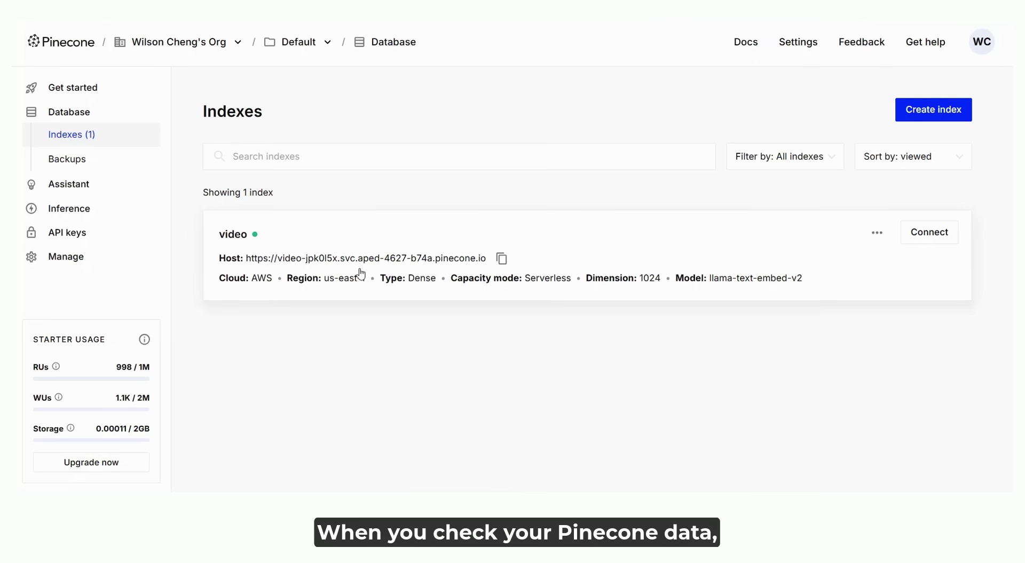
Switch to Pinecone and examine the records stored in the video index
left_click(359, 275)
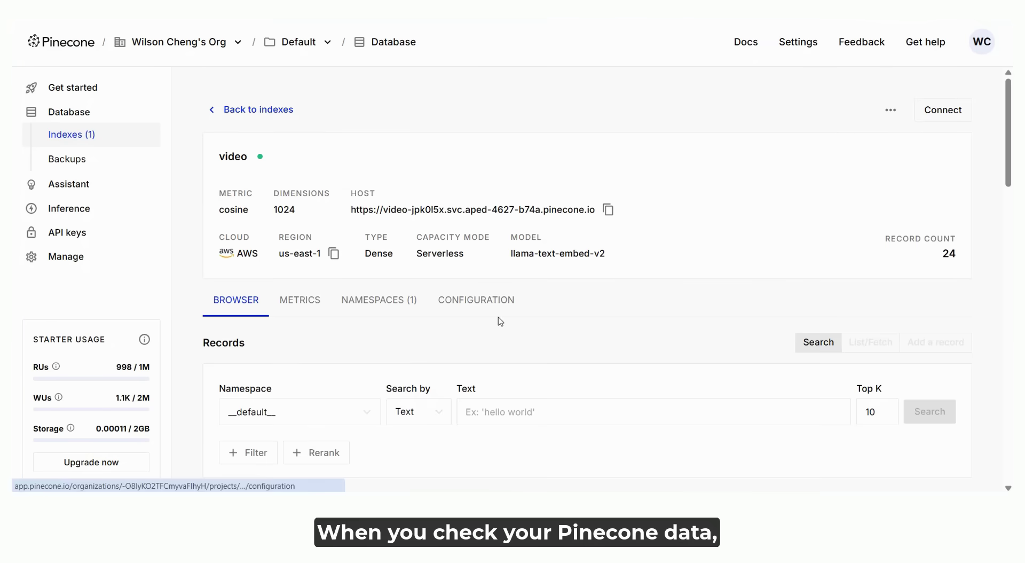
scroll(490, 325, "down", 7)
scroll(491, 336, "down", 12)
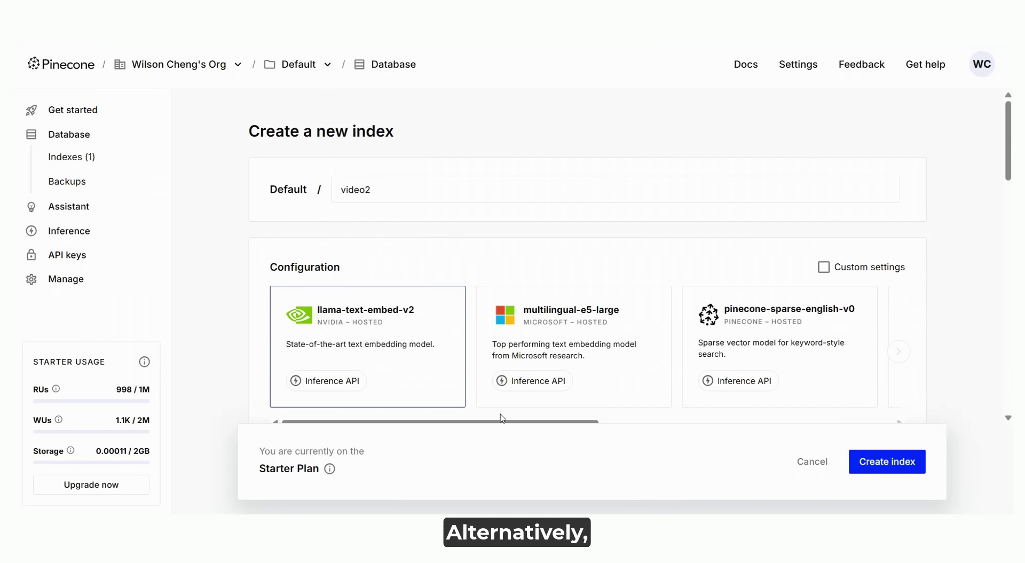
Browse the further embedding models for the new Pinecone index video2 and choose one of them
left_click_drag(501, 421, 728, 430)
left_click(763, 367)
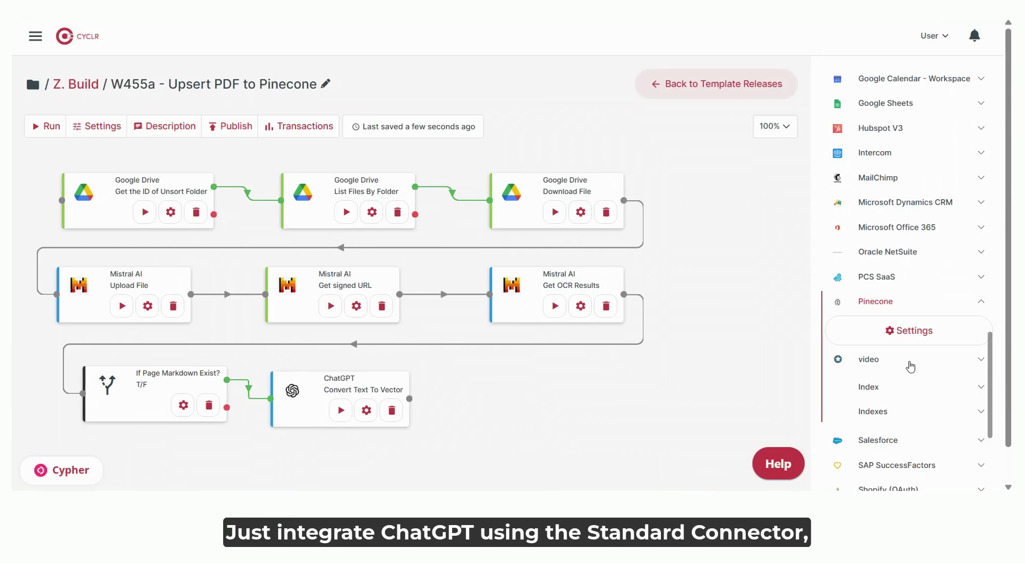
Add Pinecone's Upsert Vectors method for the video object after the ChatGPT Convert Text To Vector step
left_click(910, 362)
left_click(906, 411)
scroll(902, 390, "down", 3)
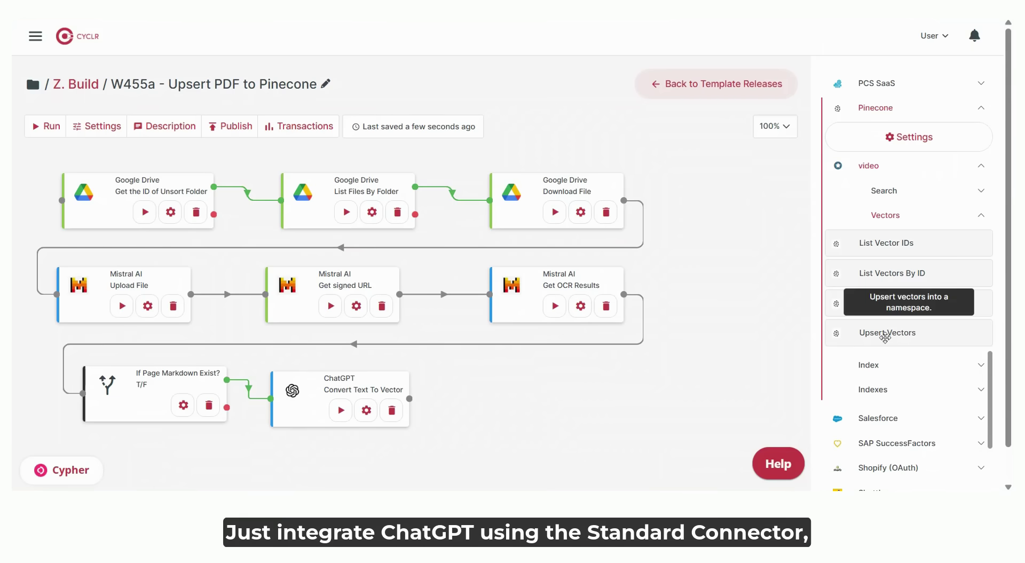
left_click_drag(884, 332, 634, 399)
left_click_drag(551, 414, 552, 415)
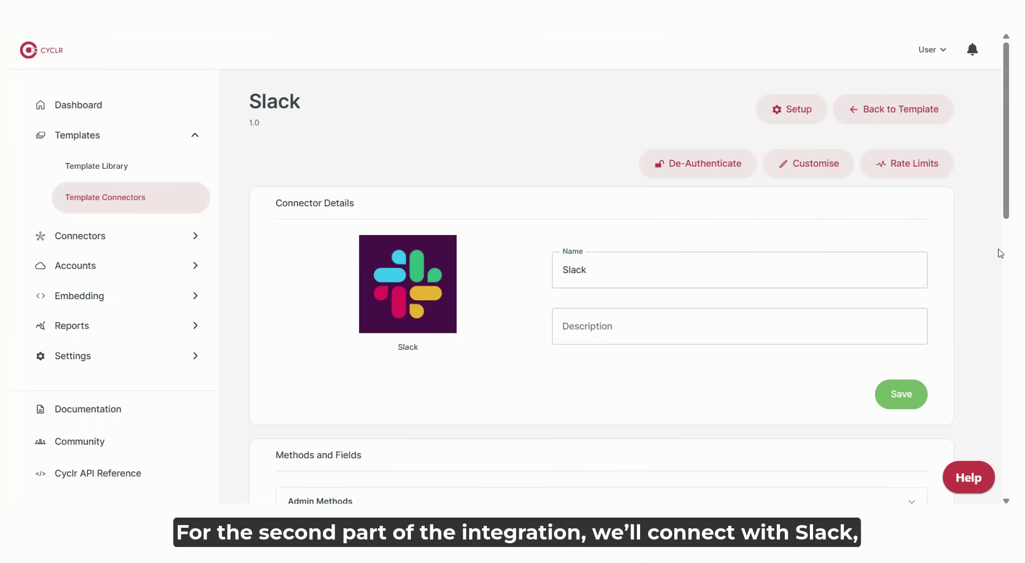
Examine the Slack connector's methods and fields
left_click_drag(1009, 206, 996, 292)
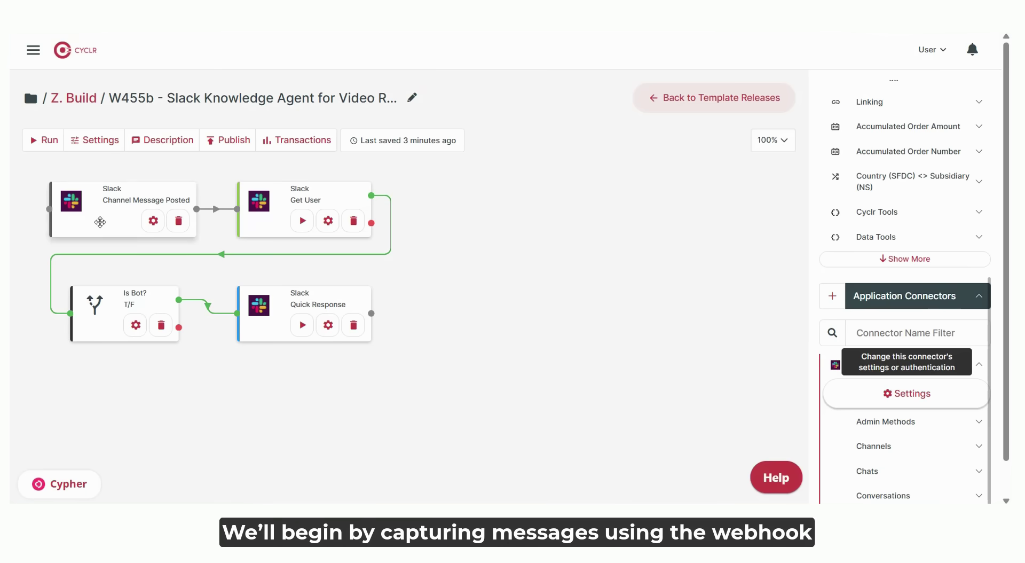
Align the Slack Channel Message Posted and Get User steps, and review the Get User step's User ID mapping
left_click_drag(100, 222, 94, 218)
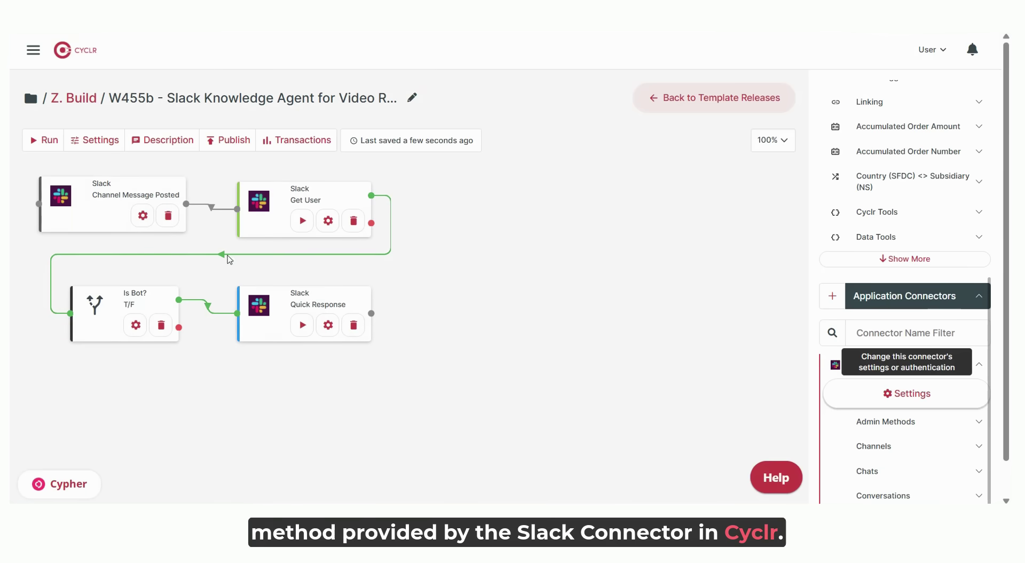
left_click_drag(278, 225, 304, 230)
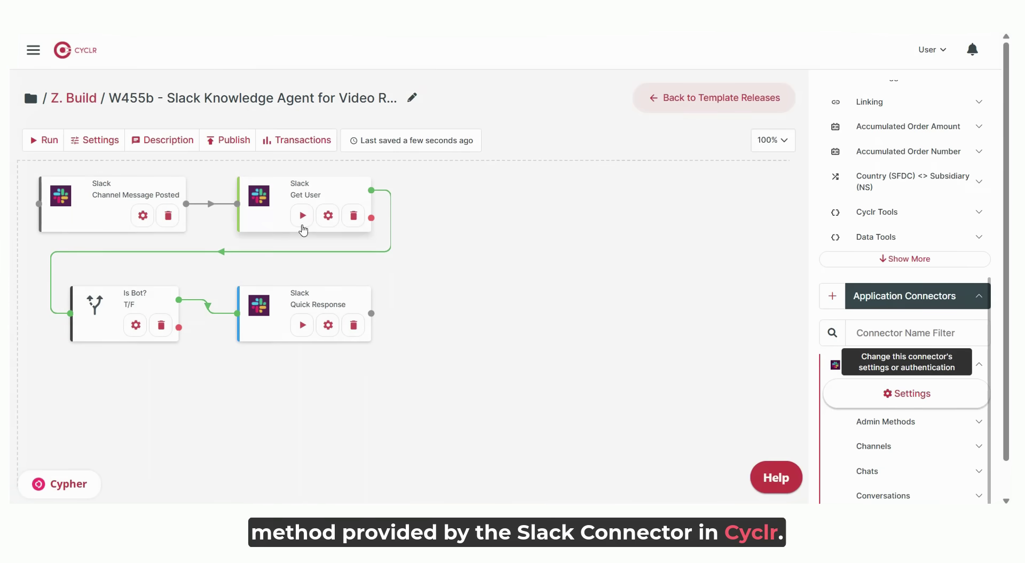
left_click(328, 224)
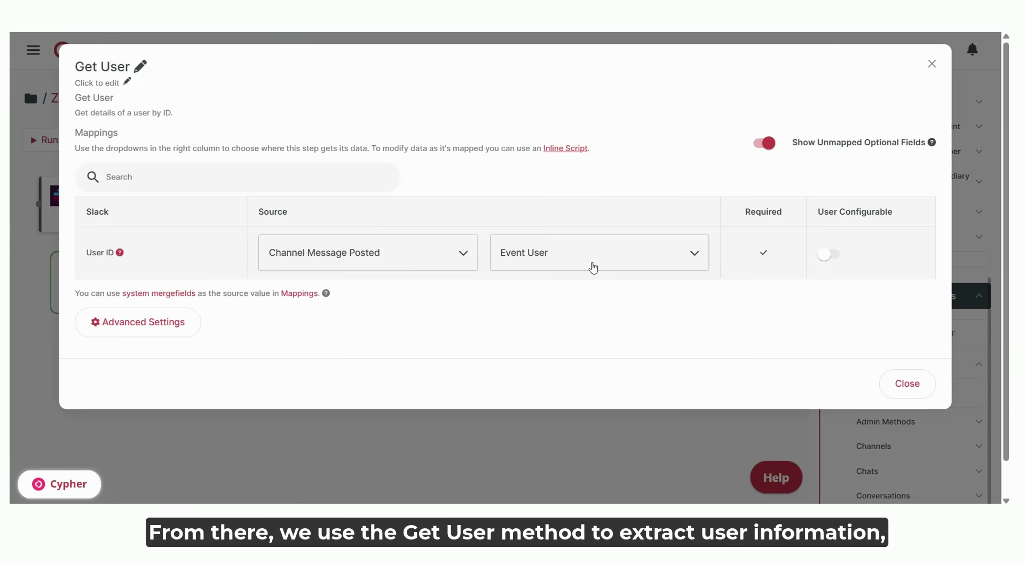
left_click(908, 384)
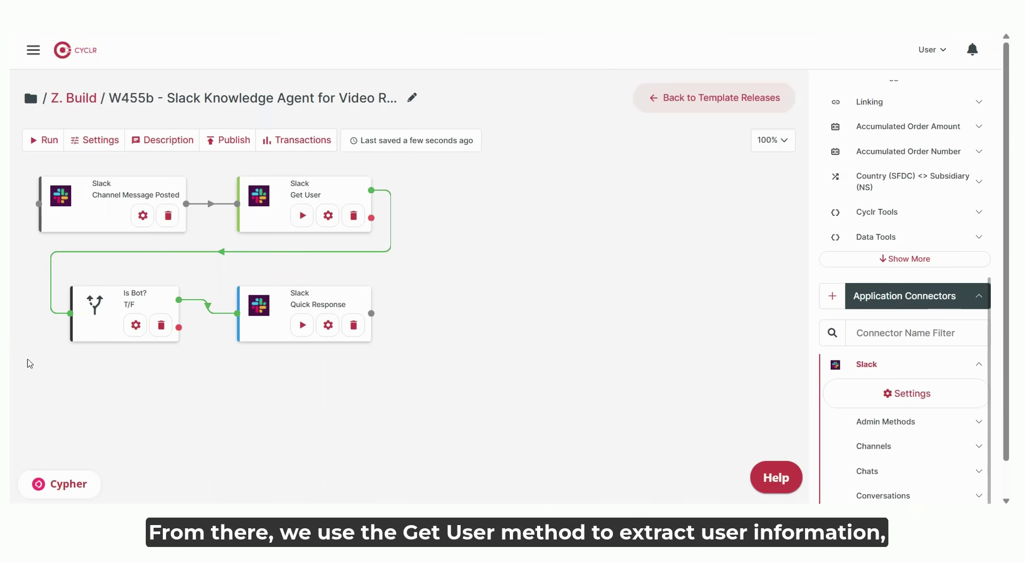
Reposition the Is Bot? decision and review the Quick Response step's channel mapping and full reply text
left_click_drag(100, 326, 89, 326)
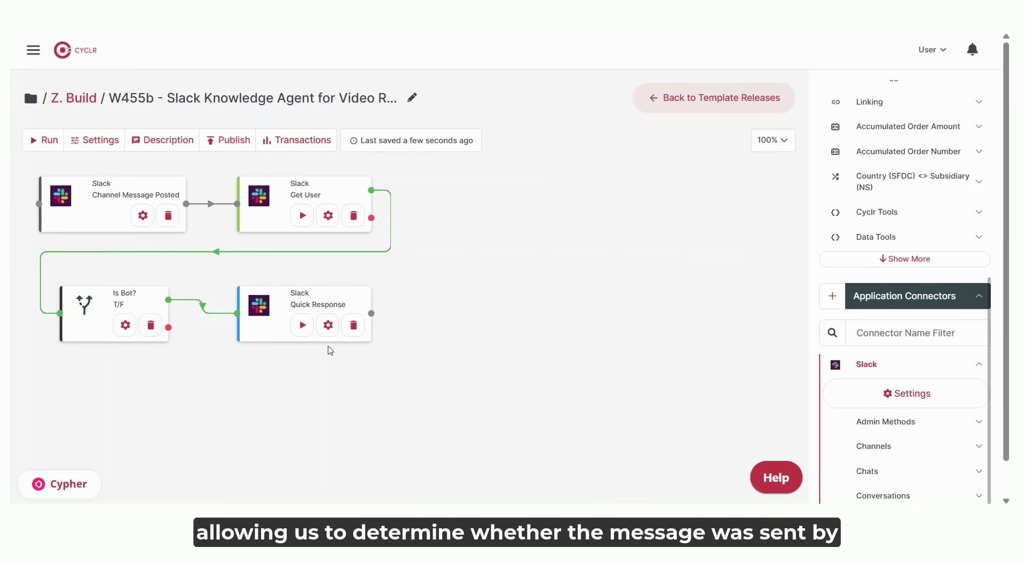
left_click(328, 326)
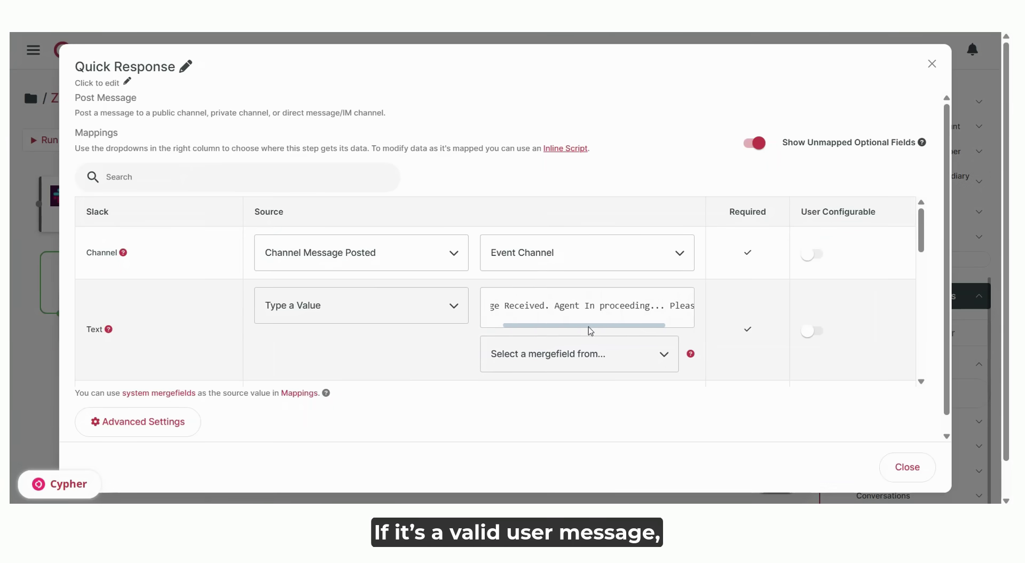
left_click_drag(589, 327, 616, 330)
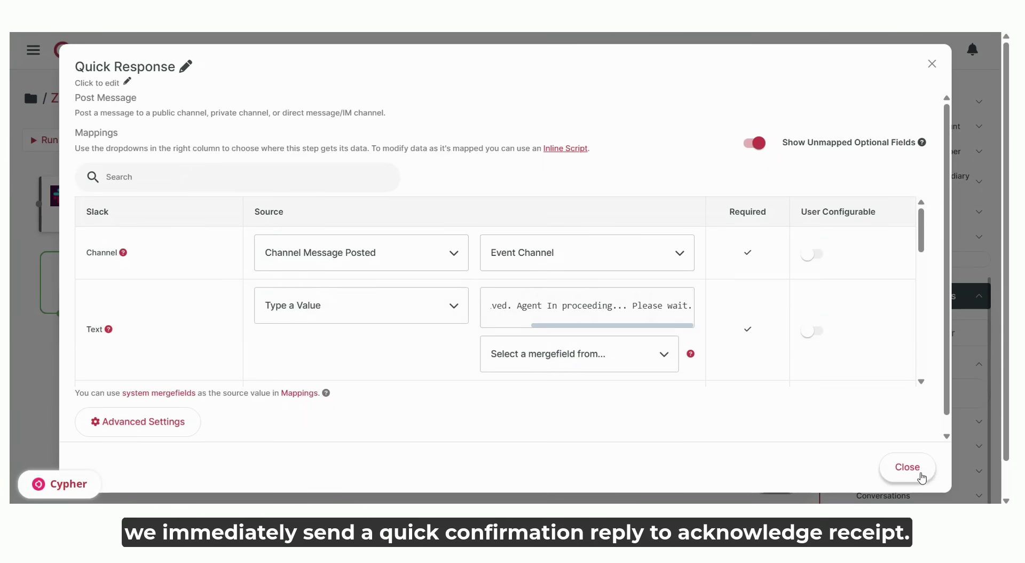
left_click(908, 467)
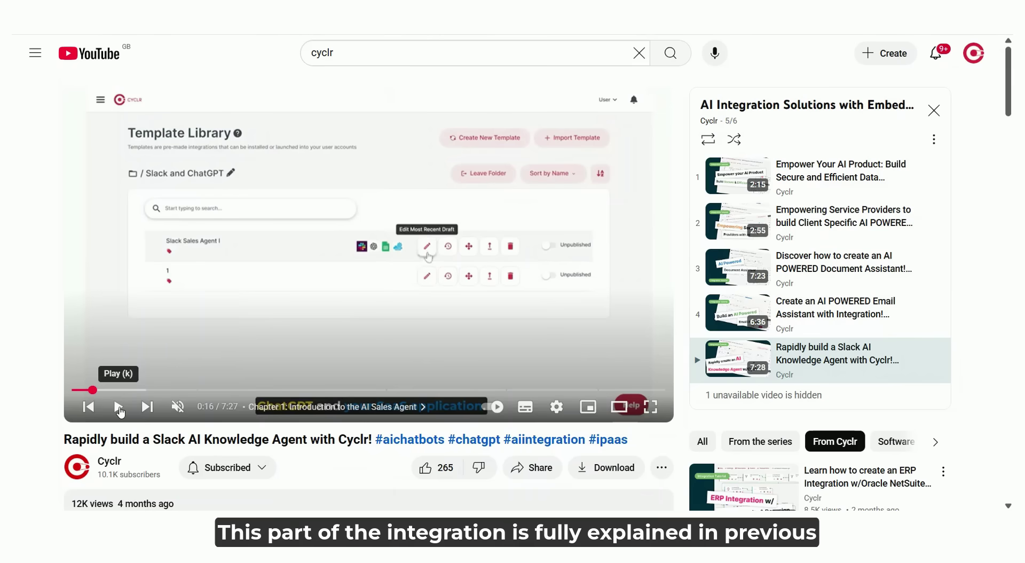
Play the YouTube video "Rapidly build a Slack AI Knowledge Agent with Cyclr!"
left_click(119, 409)
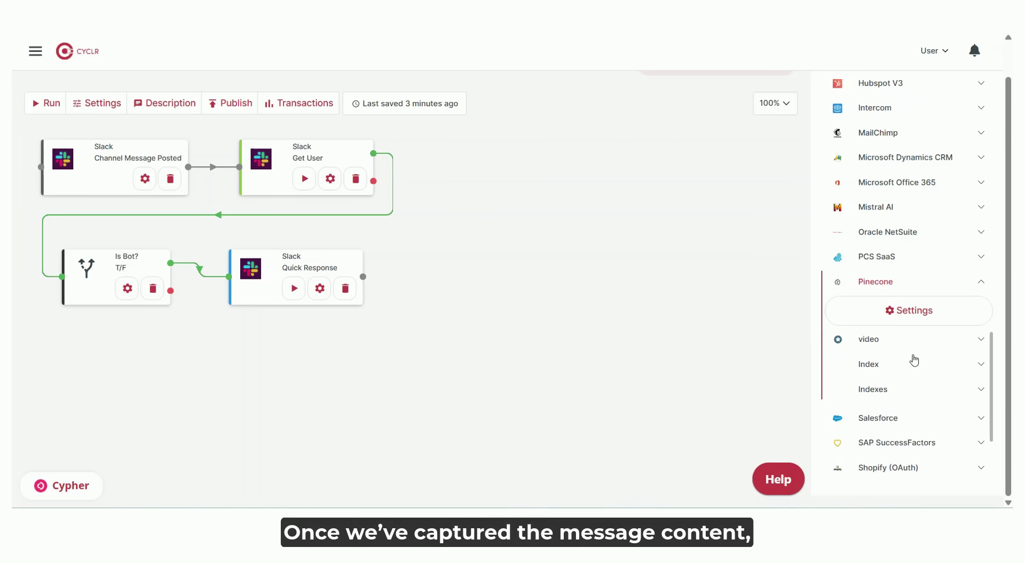
Add Pinecone's Search Text By Inputs step to the workflow and connect it after Quick Response
left_click(901, 347)
left_click(901, 365)
left_click_drag(874, 422, 143, 403)
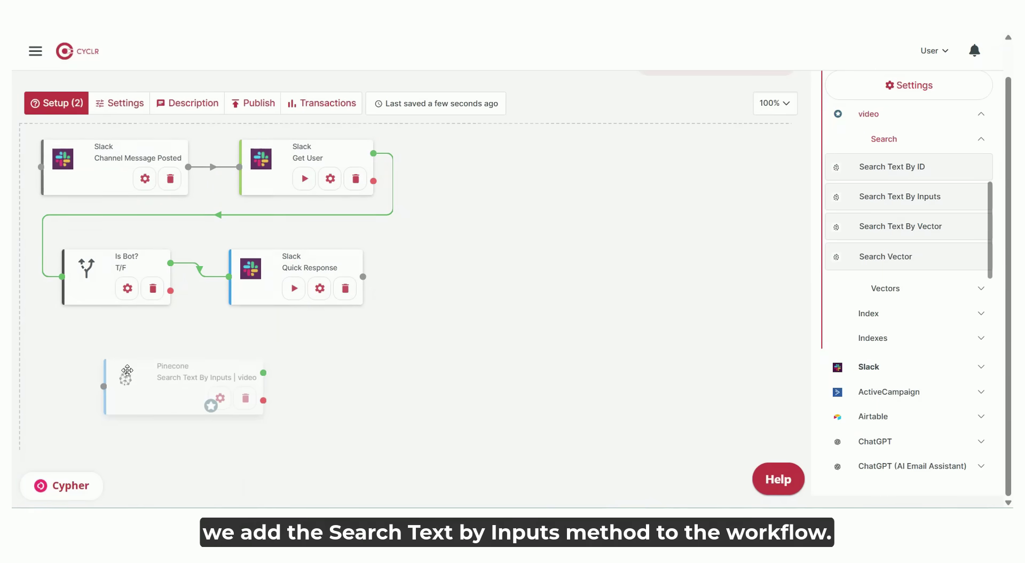
left_click_drag(363, 276, 88, 377)
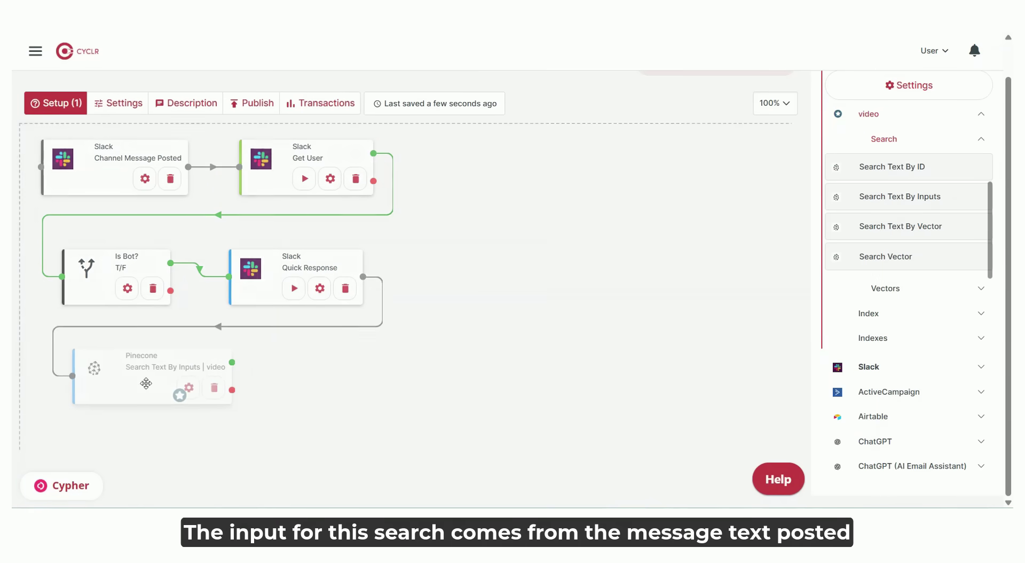
Configure the Search Text By Inputs step with a fixed Query Top K value of 3
left_click(204, 388)
left_click(315, 296)
left_click(344, 353)
scroll(373, 337, "down", 1)
left_click(373, 327)
left_click(371, 392)
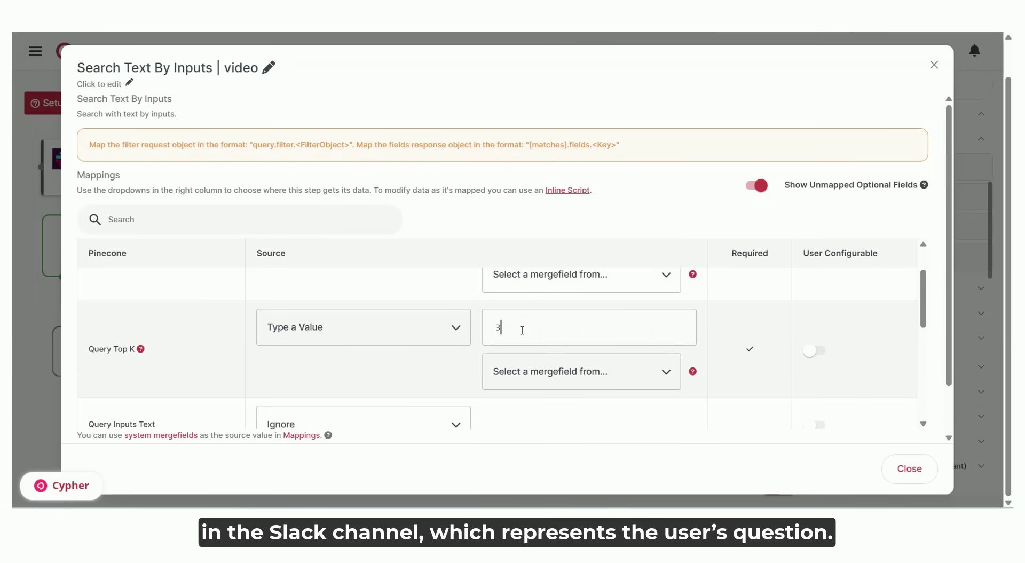
Map Query Inputs Text to the text of the posted Slack channel message and close the Pinecone step's settings
scroll(238, 361, "down", 2)
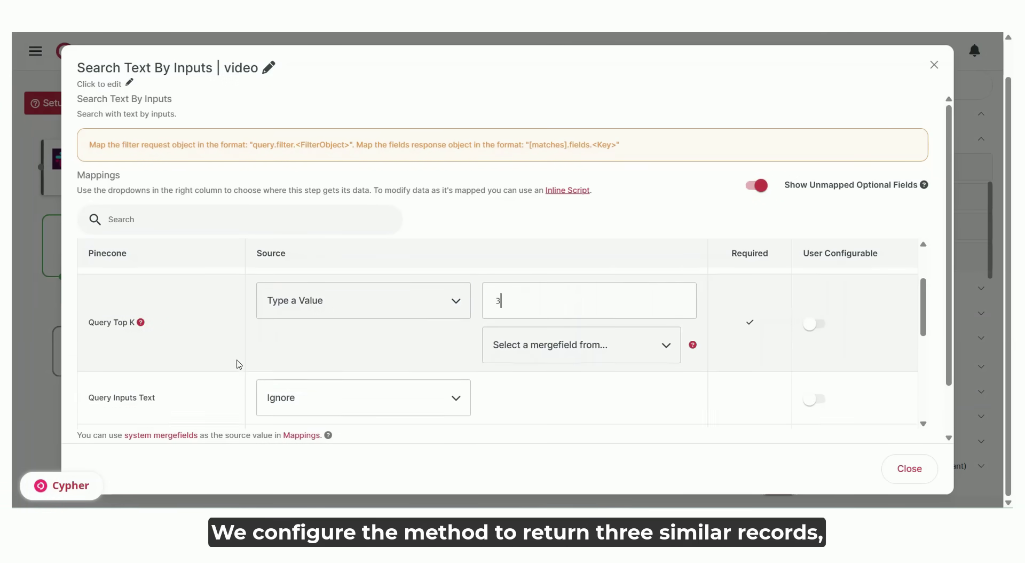
left_click(370, 359)
scroll(376, 418, "down", 1)
left_click(374, 487)
left_click(599, 373)
scroll(577, 284, "down", 5)
left_click(577, 284)
left_click(902, 468)
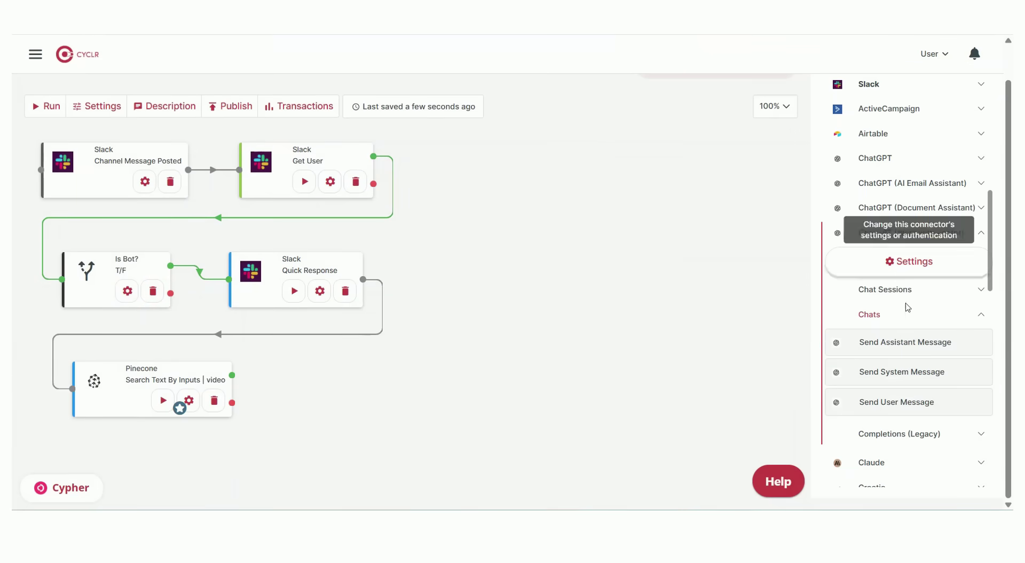
Add a ChatGPT Send System Message step after the Pinecone search and map its identifier to the Slack message's event ID
left_click_drag(902, 371, 246, 385)
left_click(390, 400)
left_click(405, 244)
scroll(361, 306, "down", 3)
left_click(366, 371)
left_click(513, 245)
type("event ID")
left_click(522, 307)
Give the Message field a typed prompt asking to answer the question based on supplied content within 250 words
scroll(442, 304, "down", 2)
left_click(446, 268)
left_click(450, 329)
scroll(427, 321, "down", 2)
left_click(406, 255)
left_click(394, 318)
Insert the All Result mergefield from Search Text By Inputs | video after "Based on the following" in the prompt
left_click(579, 342)
left_click(553, 465)
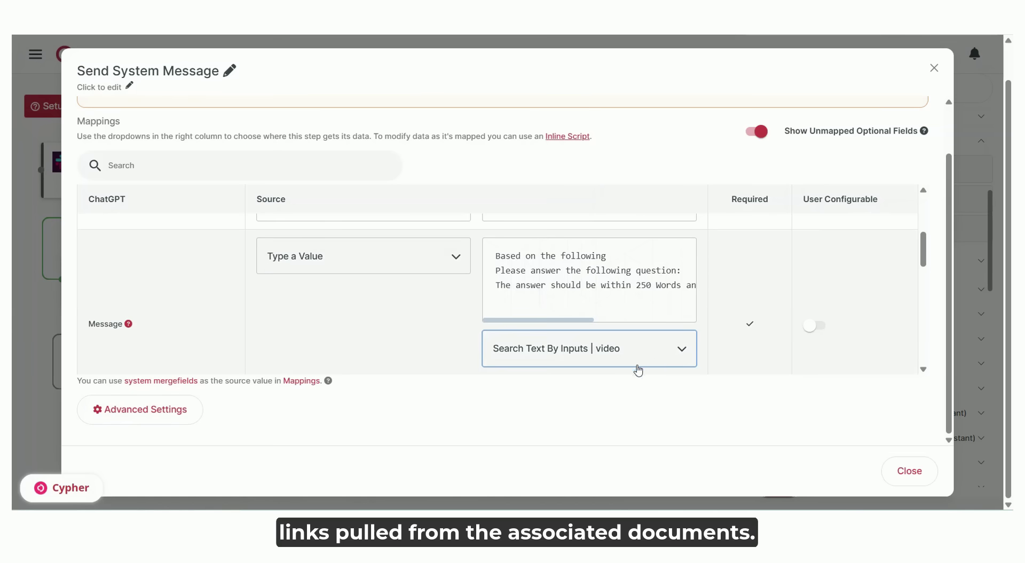
scroll(803, 357, "down", 1)
left_click(630, 342)
left_click(551, 473)
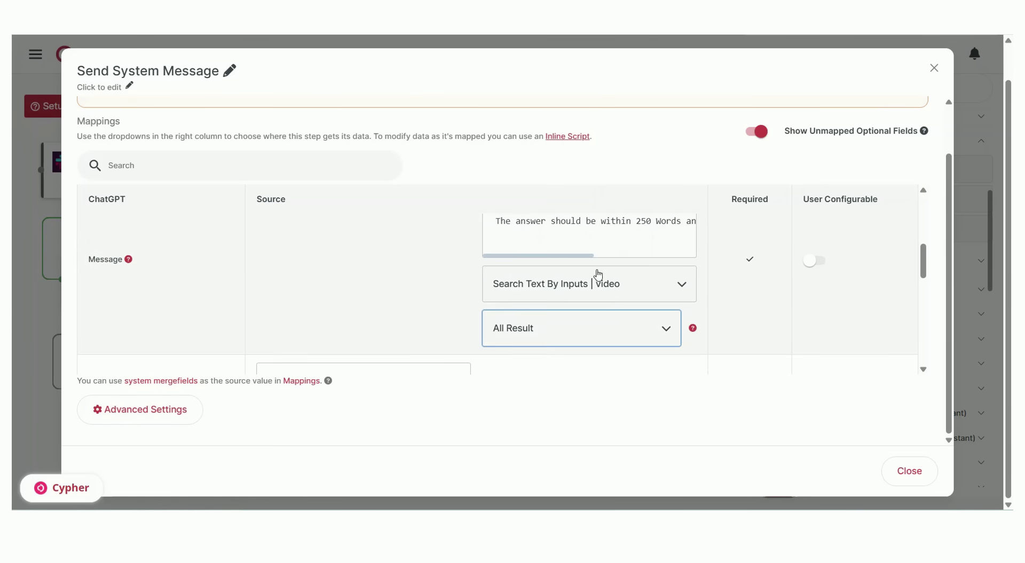
Insert the Event Text mergefield from Channel Message Posted after "Please answer the following question:" and close the step's settings
scroll(595, 275, "up", 1)
left_click_drag(572, 322, 611, 315)
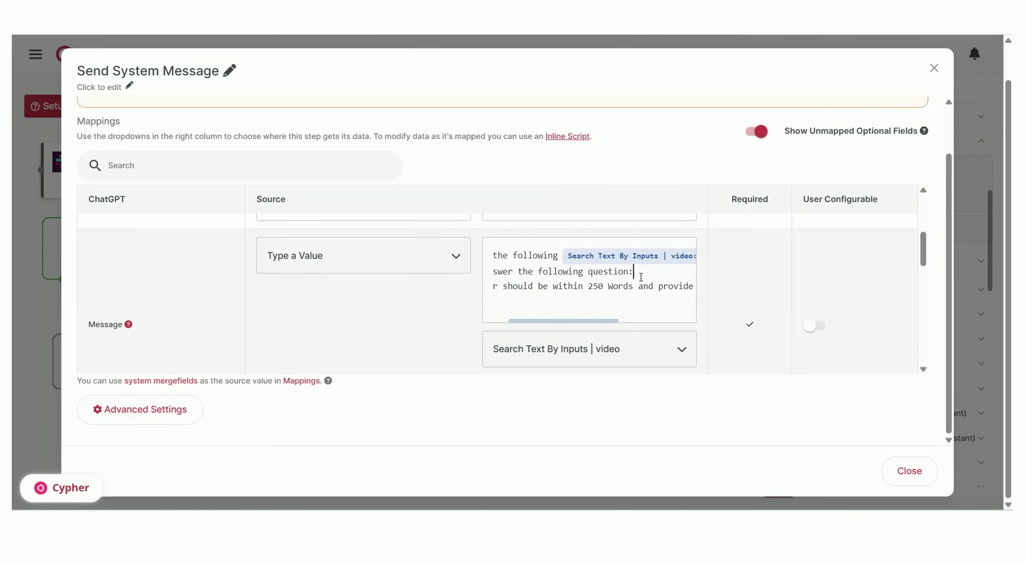
left_click(643, 350)
scroll(602, 426, "down", 2)
left_click(586, 479)
left_click(608, 337)
scroll(561, 433, "down", 4)
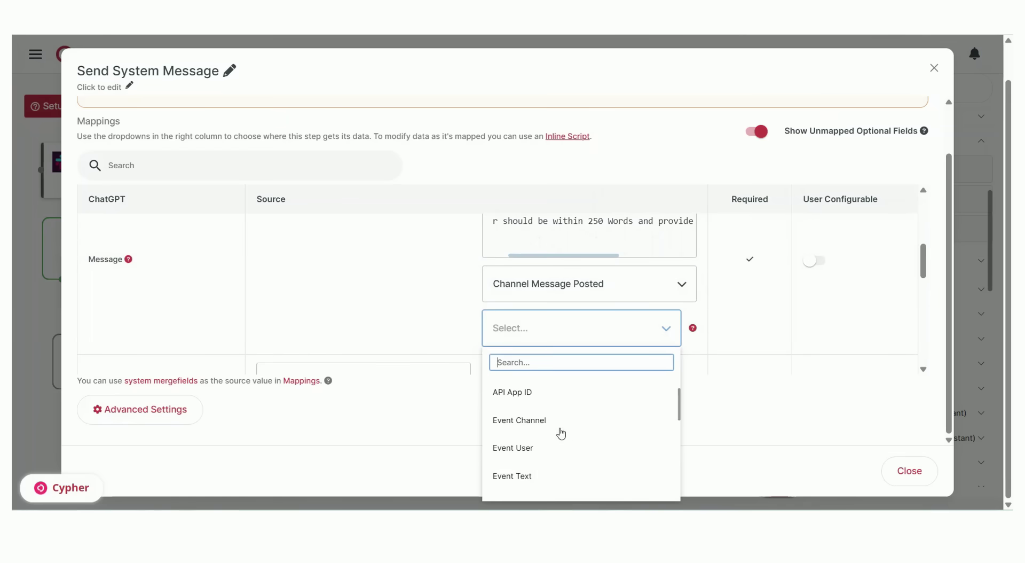
left_click(566, 476)
scroll(596, 289, "up", 1)
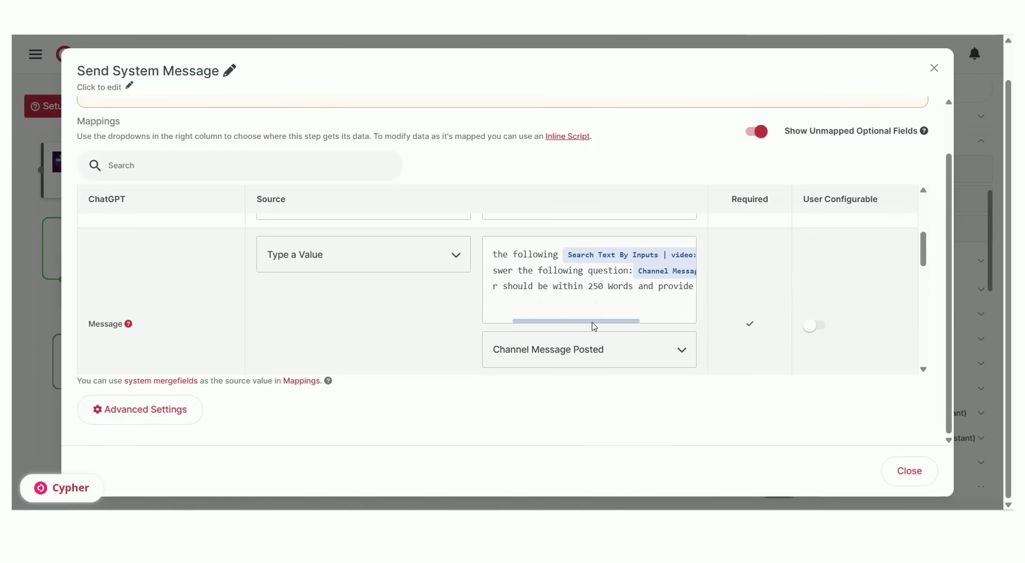
left_click_drag(593, 323, 653, 342)
left_click(908, 470)
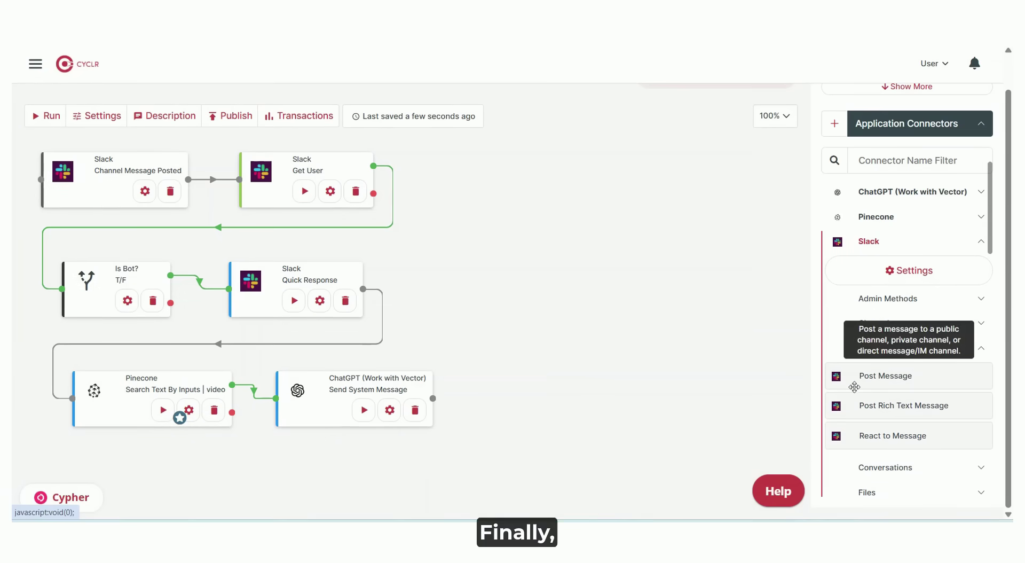
Add a Slack Post Message step after Send System Message and map its channel to the Slack message's event channel
left_click_drag(851, 368, 445, 392)
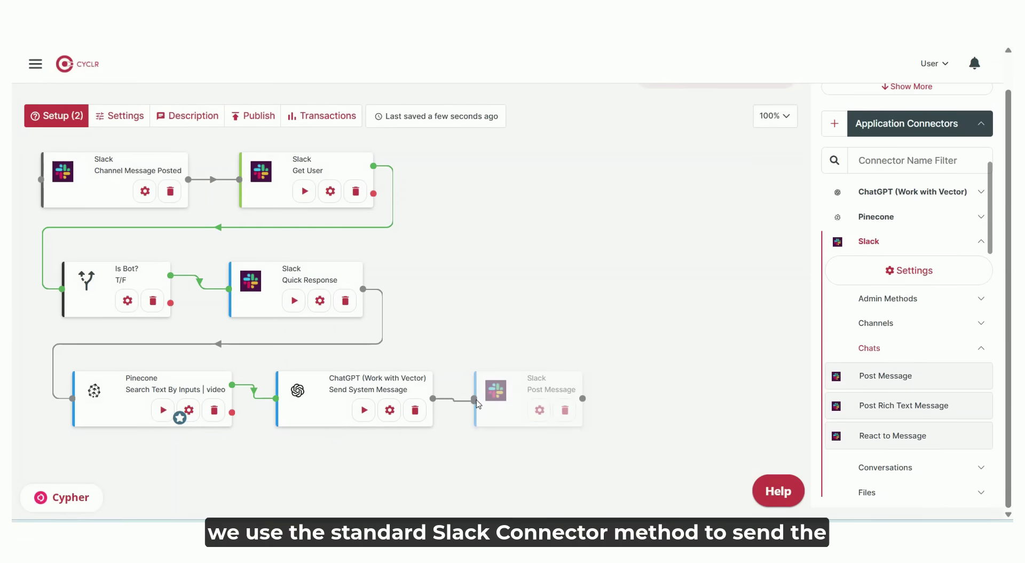
left_click(540, 409)
left_click(425, 260)
scroll(374, 368, "down", 5)
left_click(366, 382)
left_click(567, 265)
type("event ch")
left_click(533, 341)
Map the Post Message text to the ChatGPT response, close the settings and run the workflow
left_click(431, 300)
left_click(385, 392)
left_click(581, 302)
scroll(588, 395, "down", 3)
left_click(584, 385)
left_click(909, 480)
left_click(48, 118)
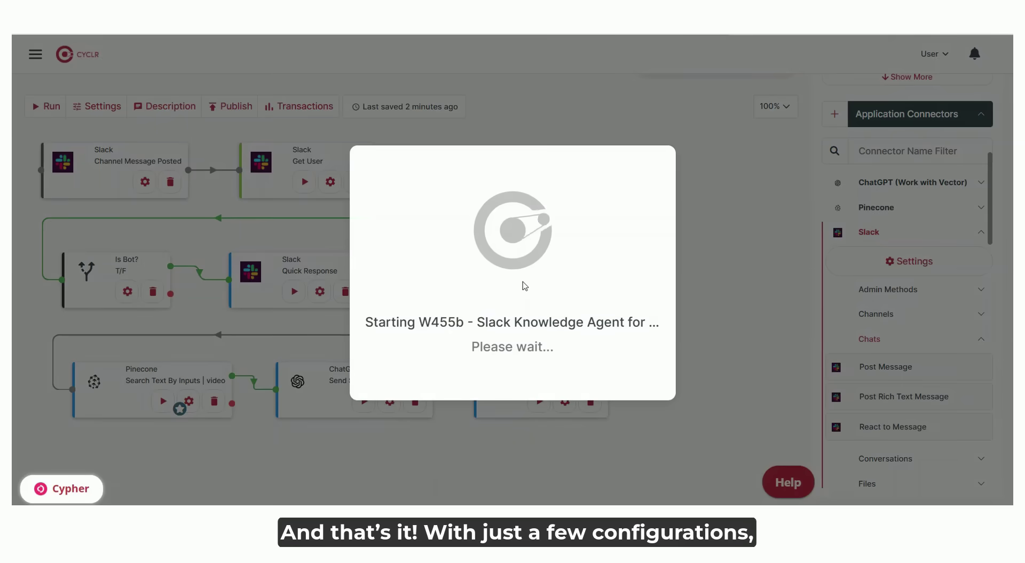